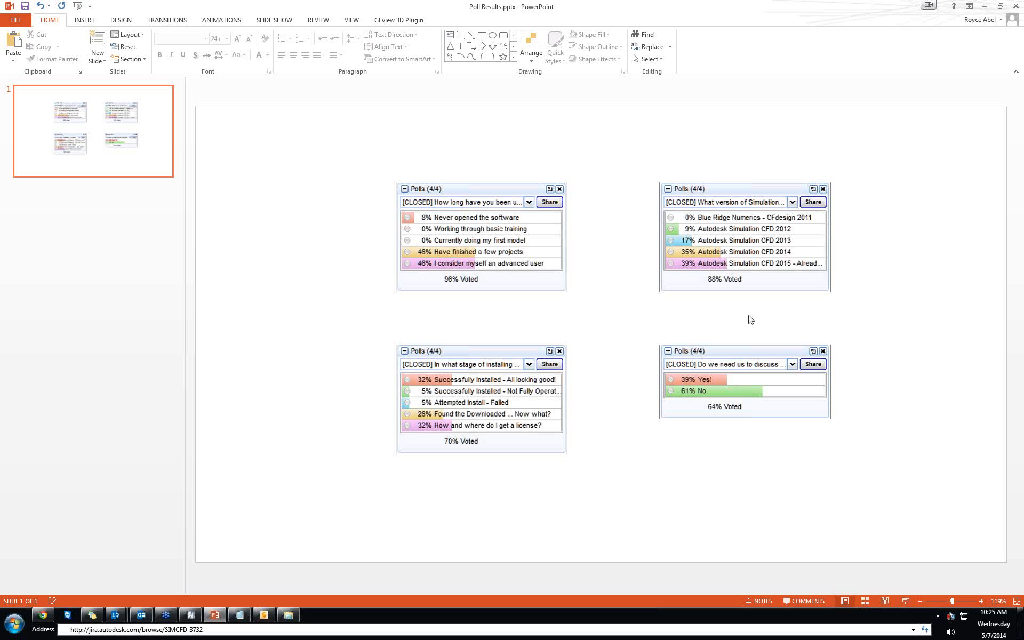
Review the poll result pictures on the slide, and switch to Autodesk Simulation CFD.
left_click(711, 397)
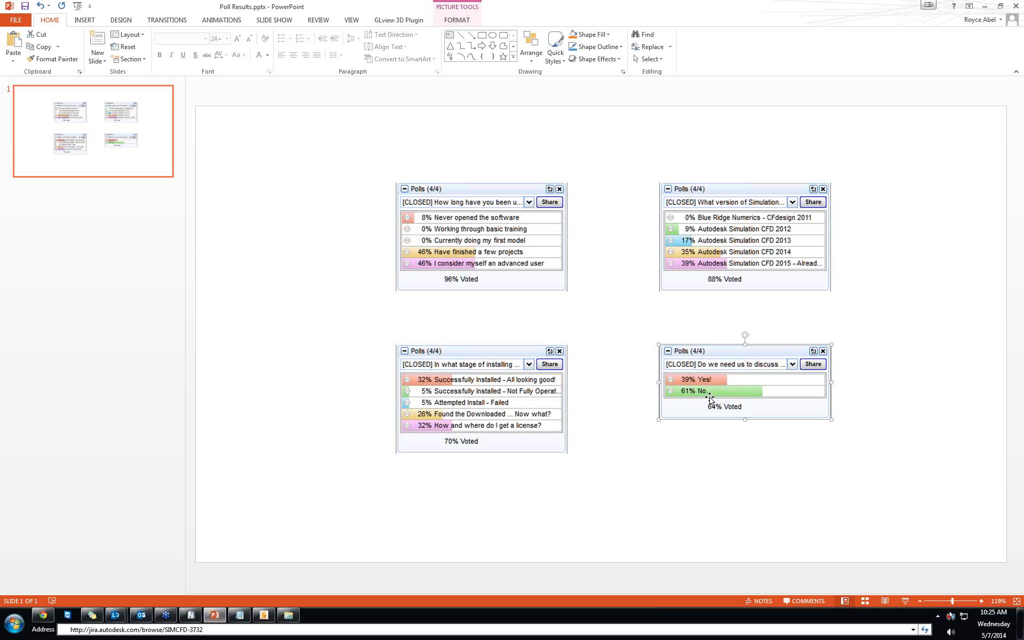
left_click(521, 406)
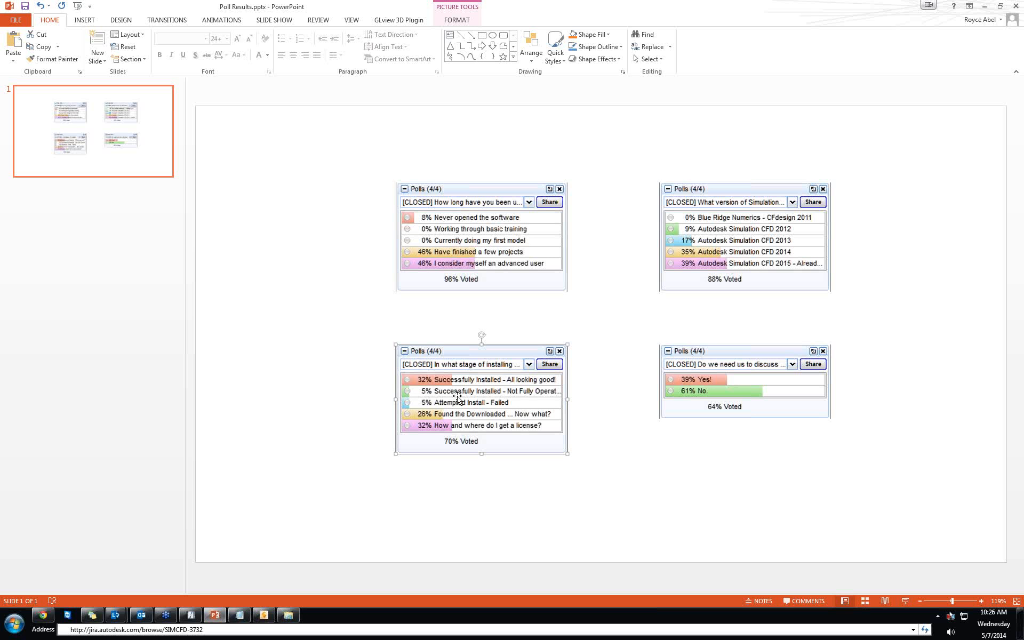
left_click(463, 276)
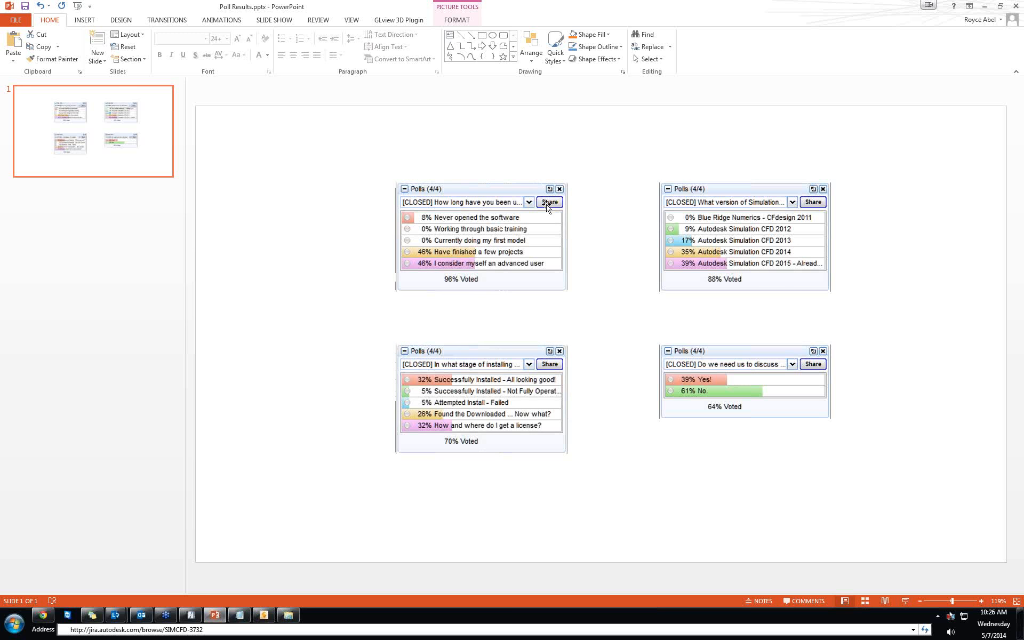
left_click(984, 6)
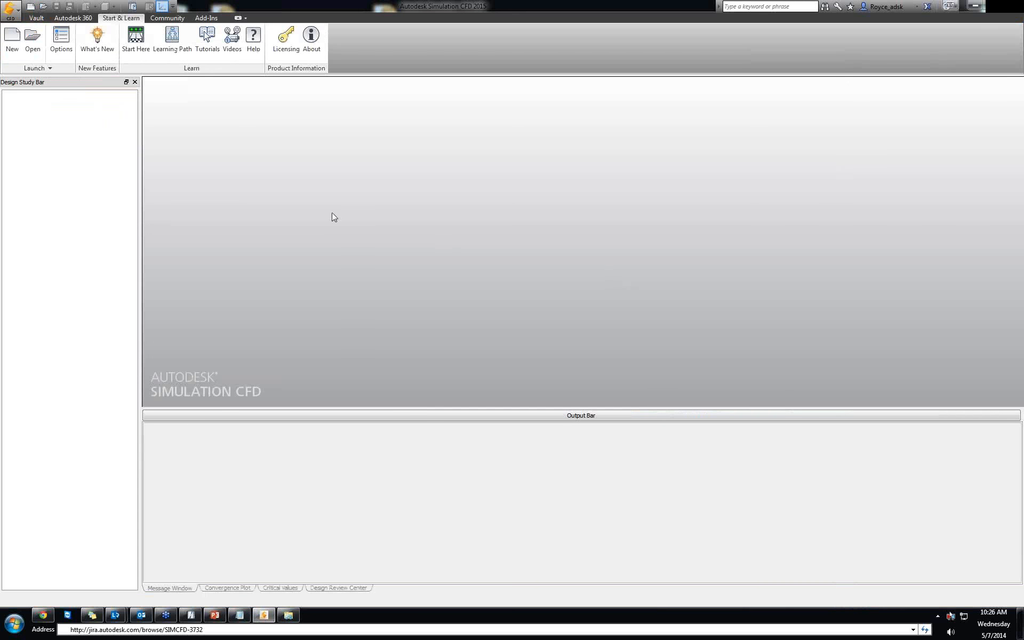
Open the Flag Manager and review the flags under the default flag settings.
left_click(58, 70)
left_click(71, 81)
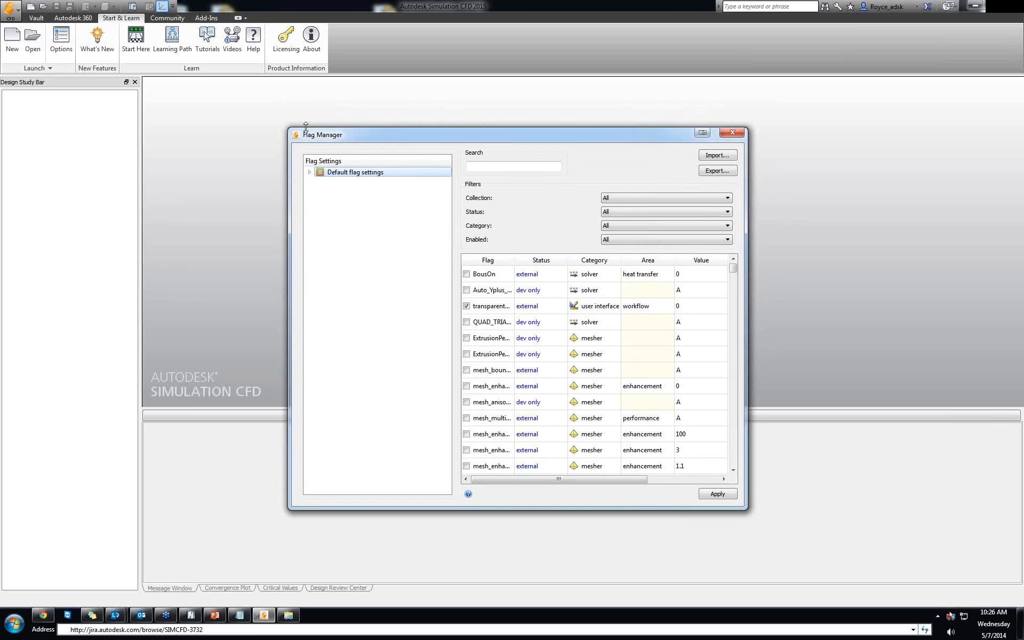
left_click(310, 172)
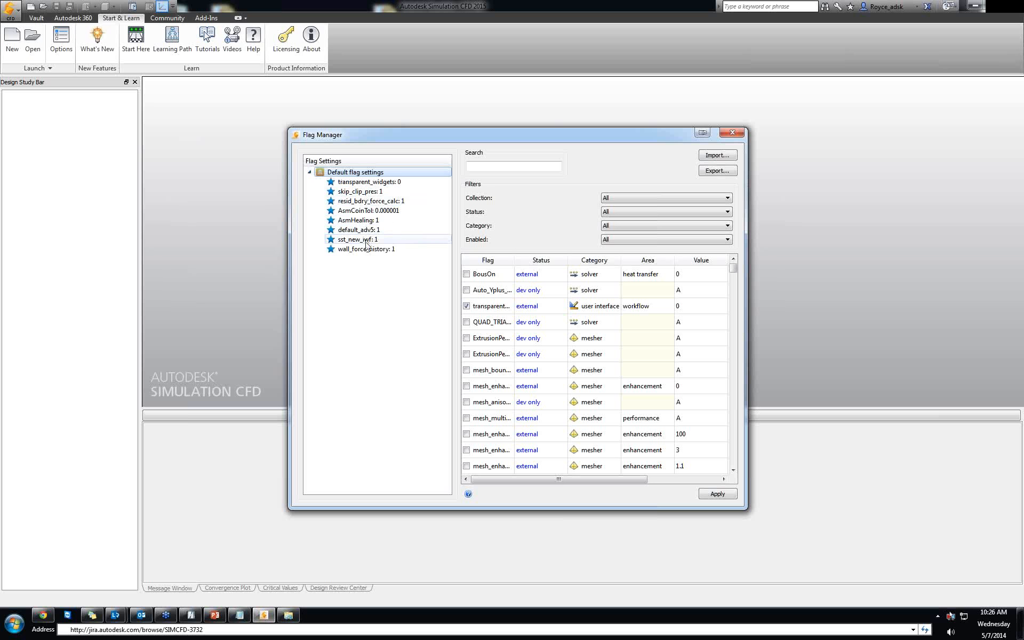
left_click(310, 172)
Search the Flag Manager for the use_local_help flag.
left_click(474, 170)
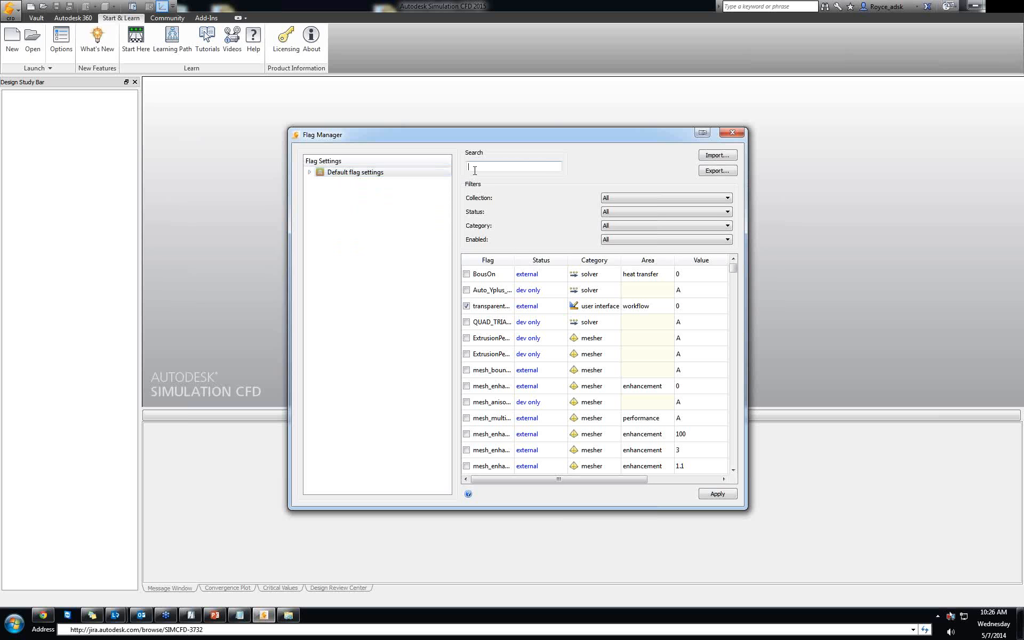
type("l")
key("BackSpace")
type("use_lo")
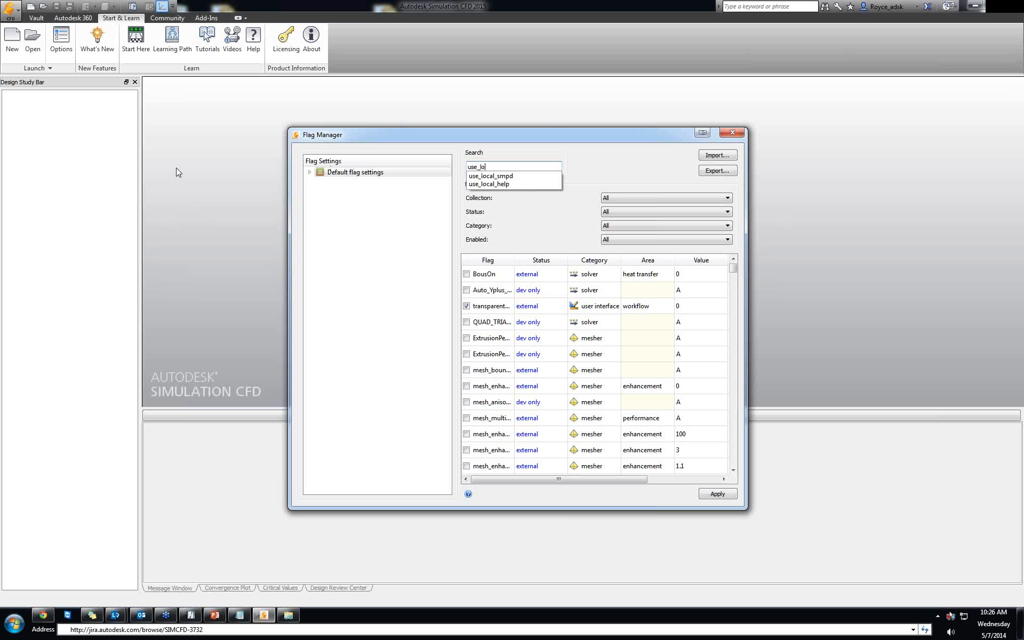
double_click(485, 167)
left_click(495, 166)
type("cal_")
left_click(489, 186)
left_click(489, 184)
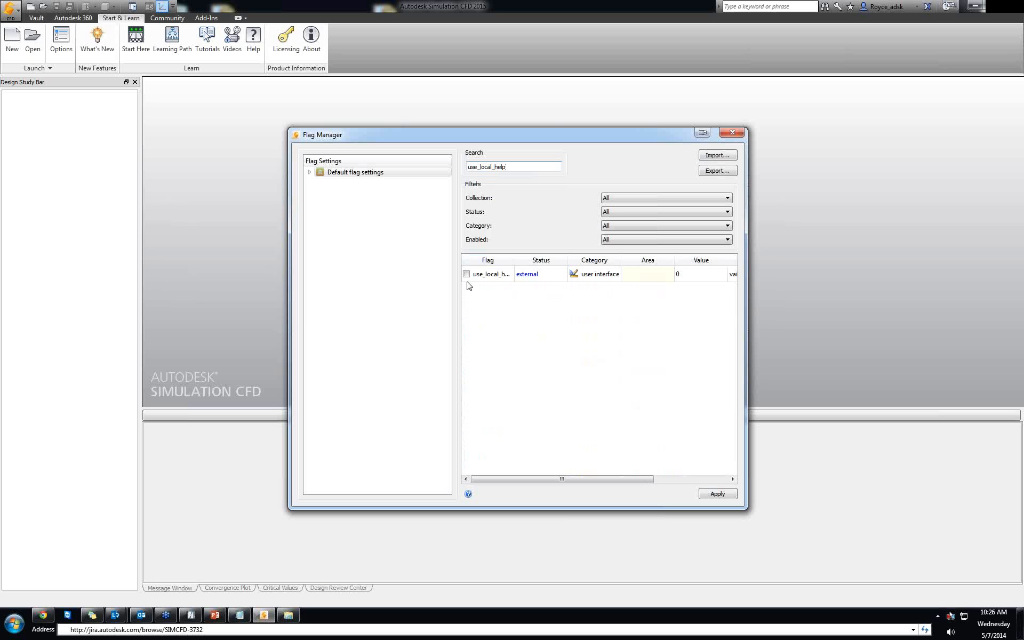
Enable the use_local_help flag with a value of 1, apply it, and check its entry in the default flag settings.
left_click(679, 275)
left_click(679, 275)
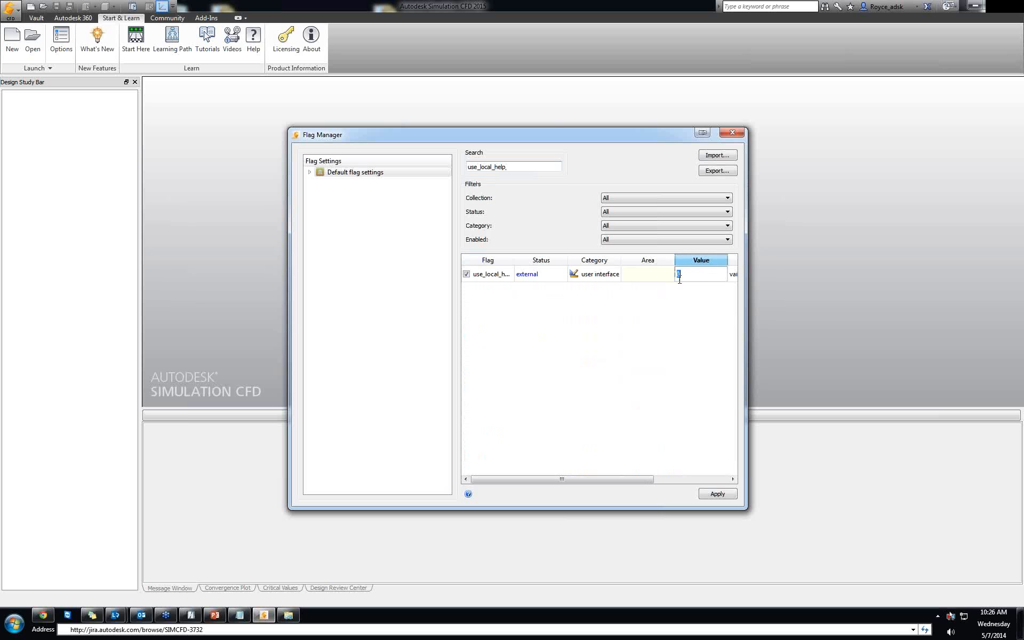
type("1")
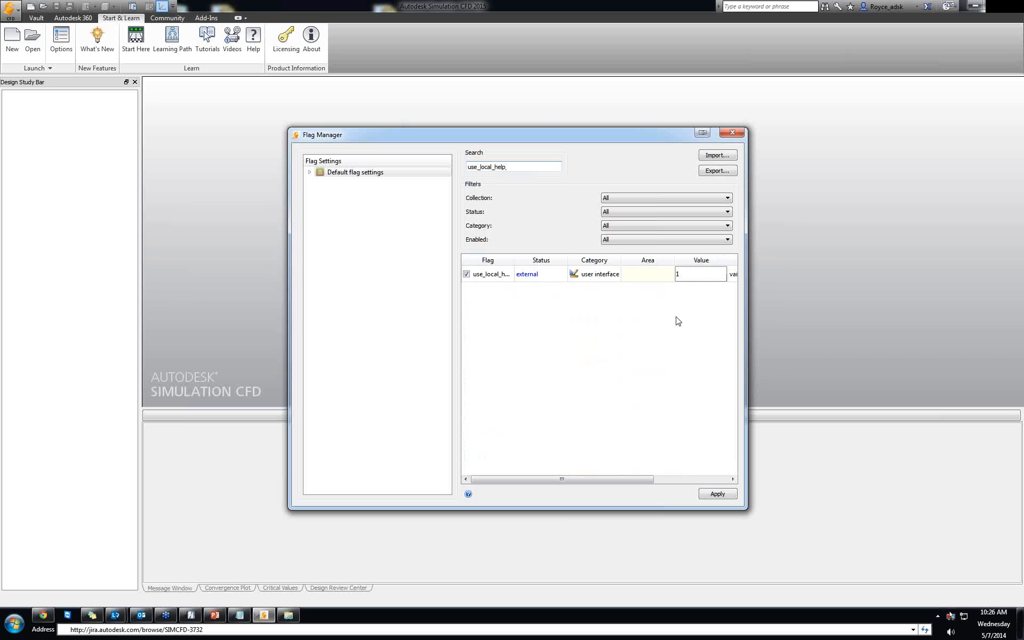
left_click(717, 493)
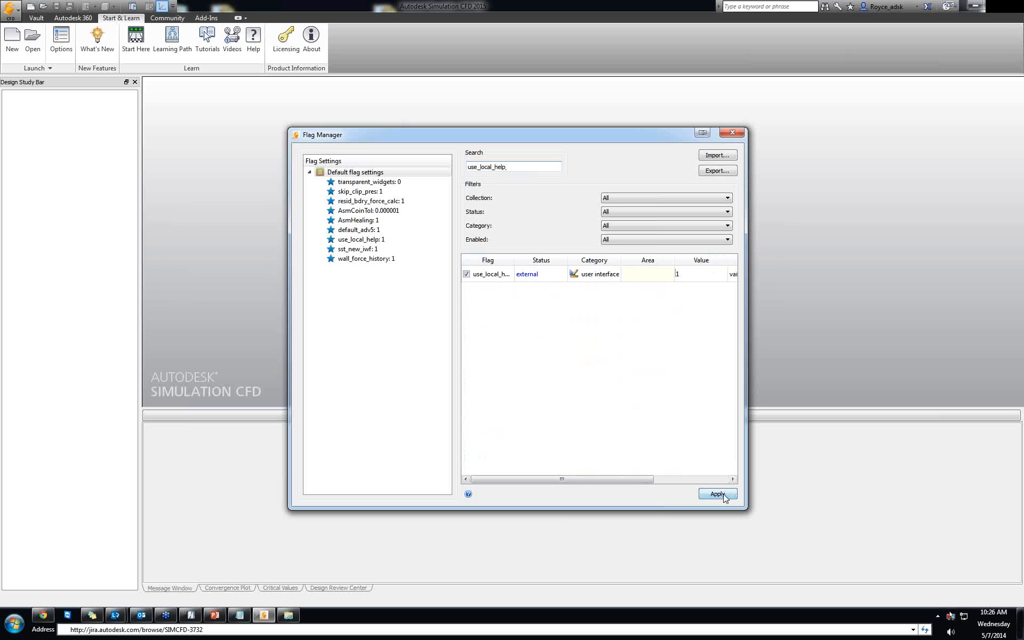
left_click(361, 239)
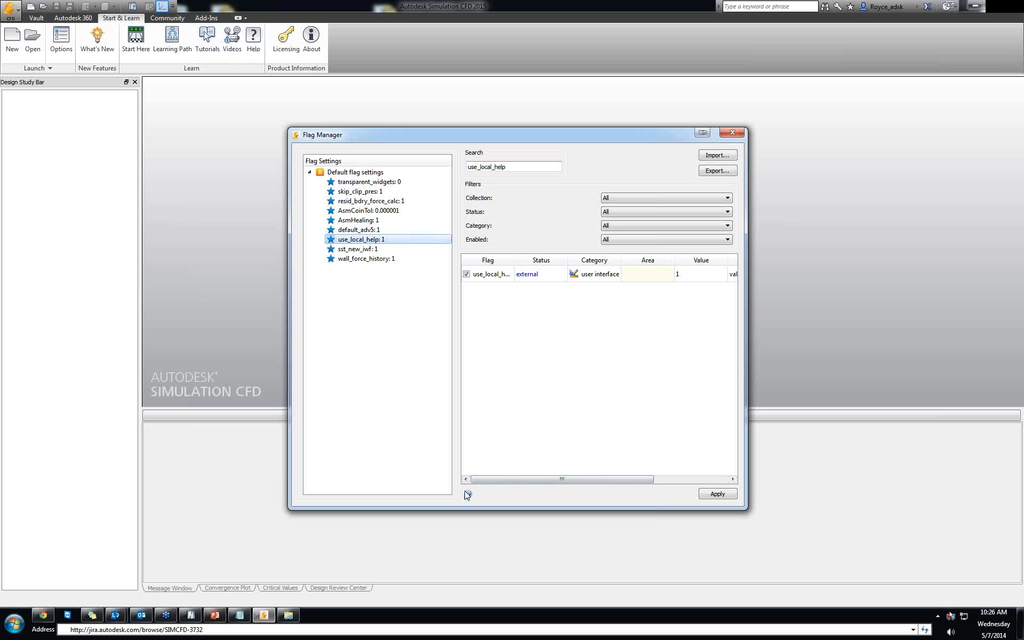
left_click(509, 416)
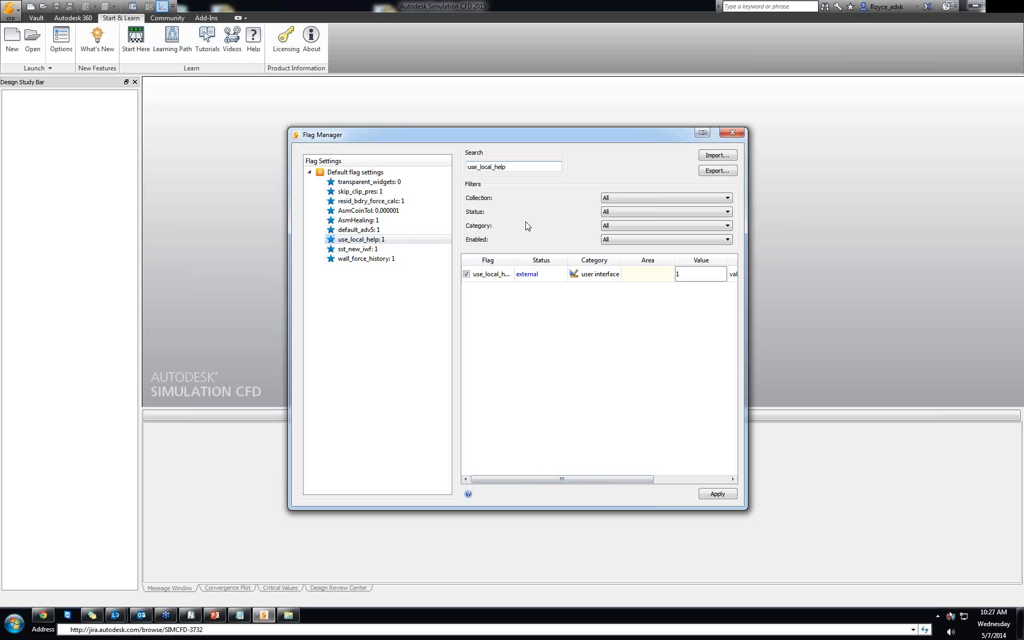
Disable the use_local_help flag, apply the change, and close the Flag Manager.
left_click_drag(508, 140, 499, 145)
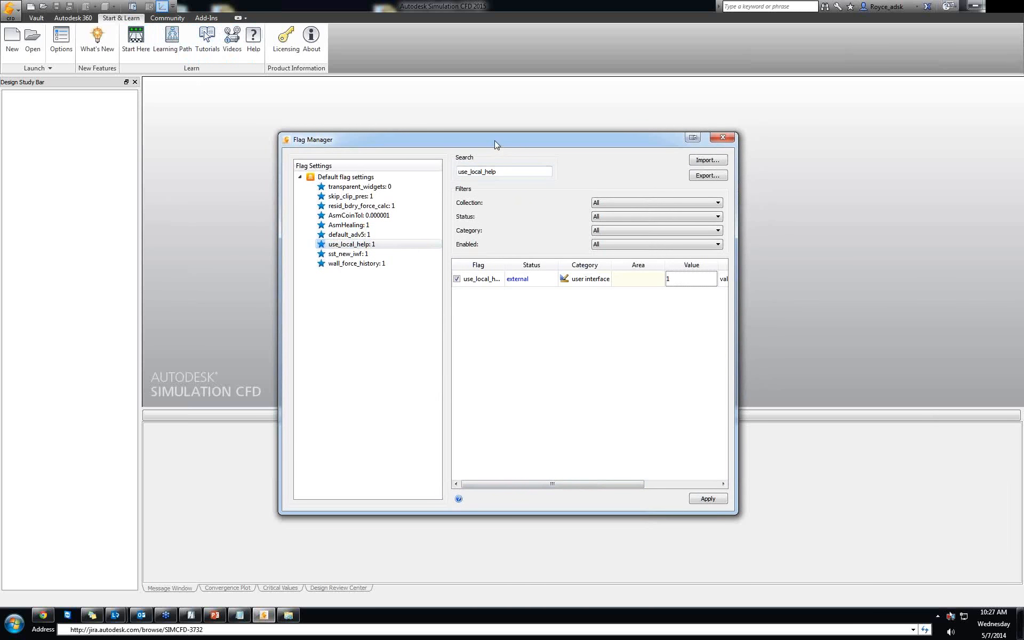
left_click(386, 247)
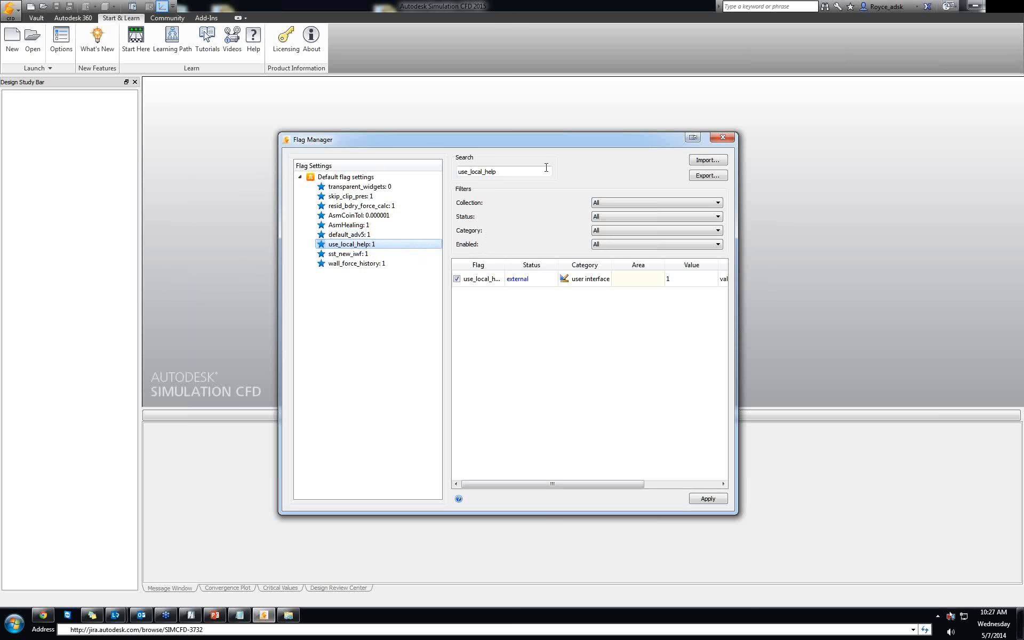
left_click_drag(556, 140, 557, 131)
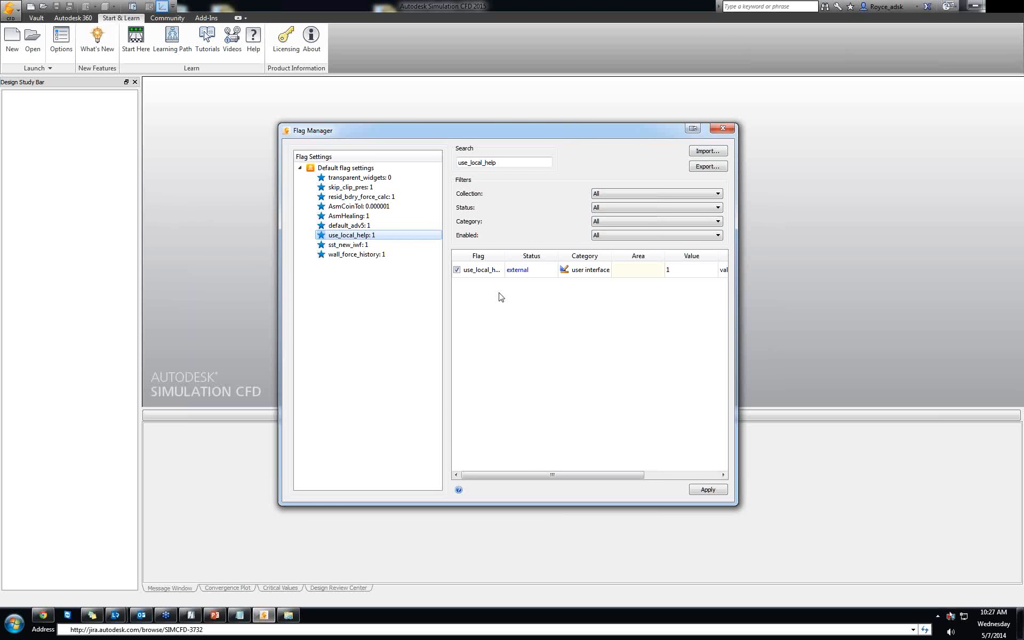
left_click(457, 270)
left_click(705, 489)
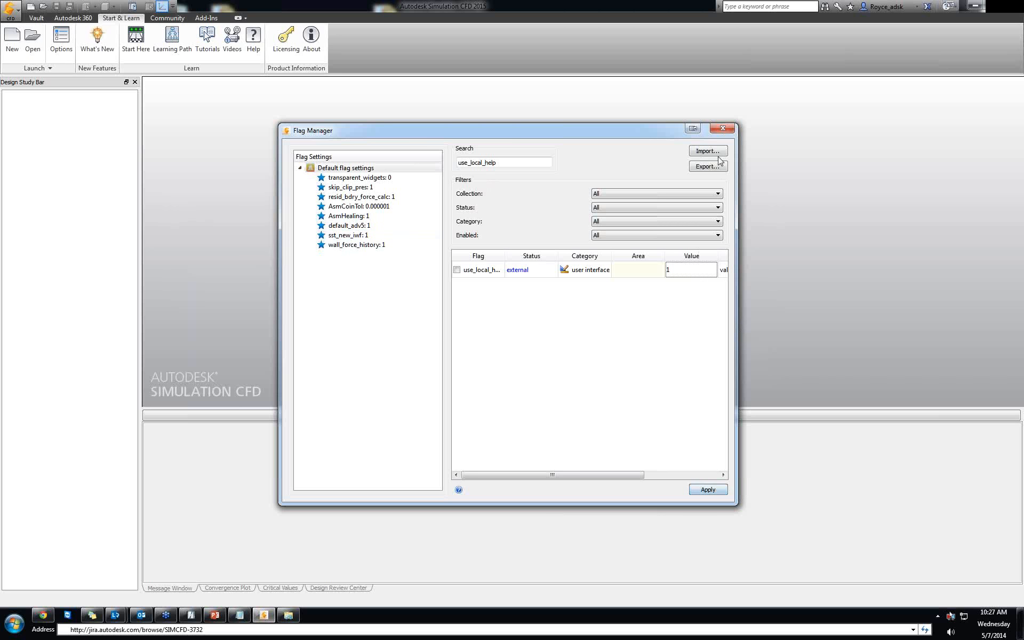
left_click(722, 130)
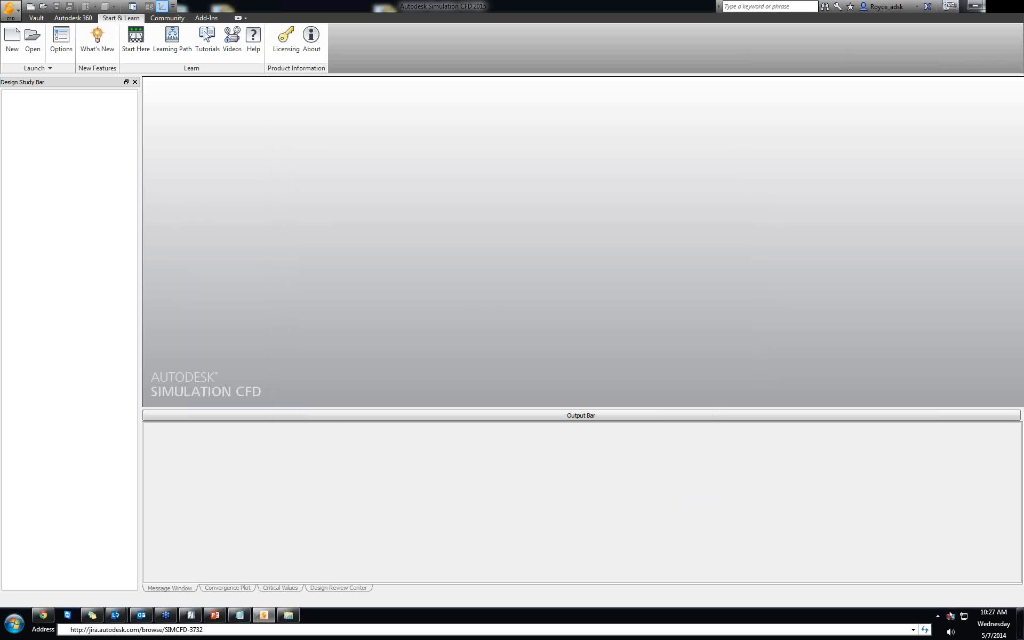
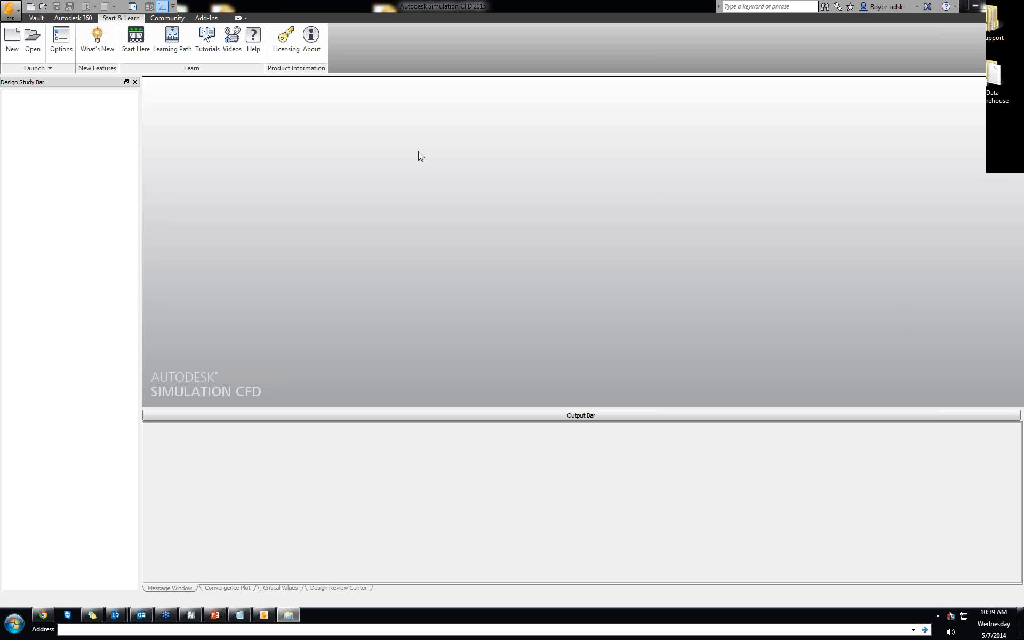
Start a new design study using CAR-AIR.SAT from the car folder of the ACIS examples as its geometry file.
left_click(11, 39)
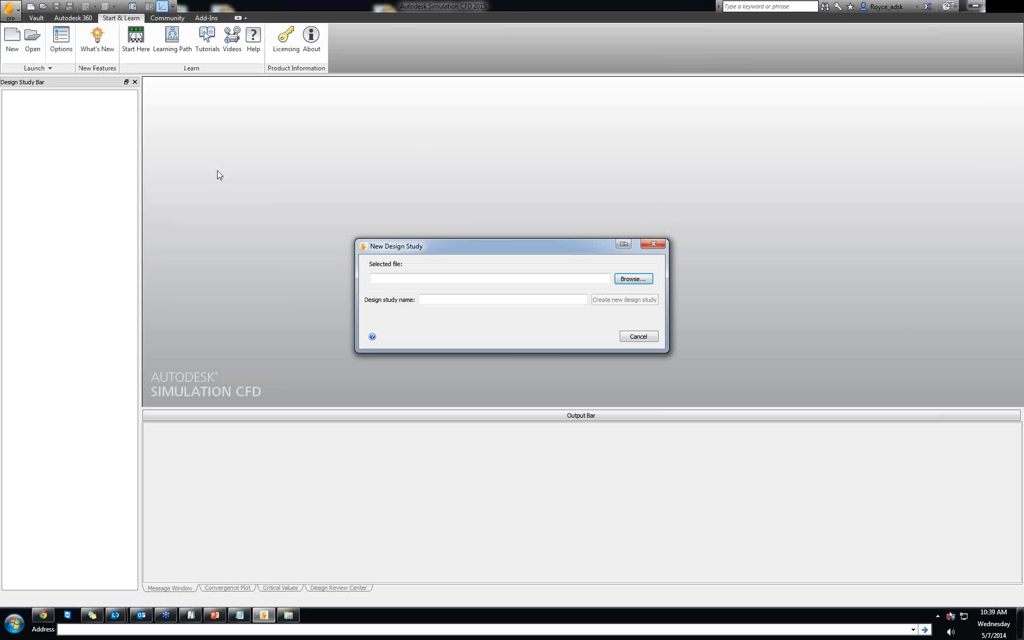
left_click(631, 279)
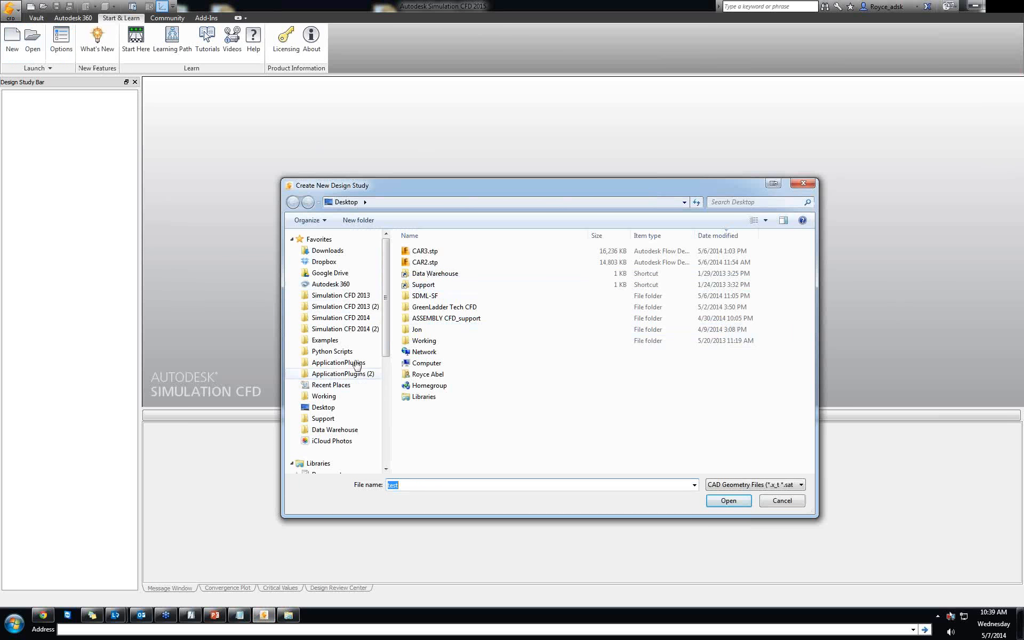
left_click(327, 340)
double_click(438, 251)
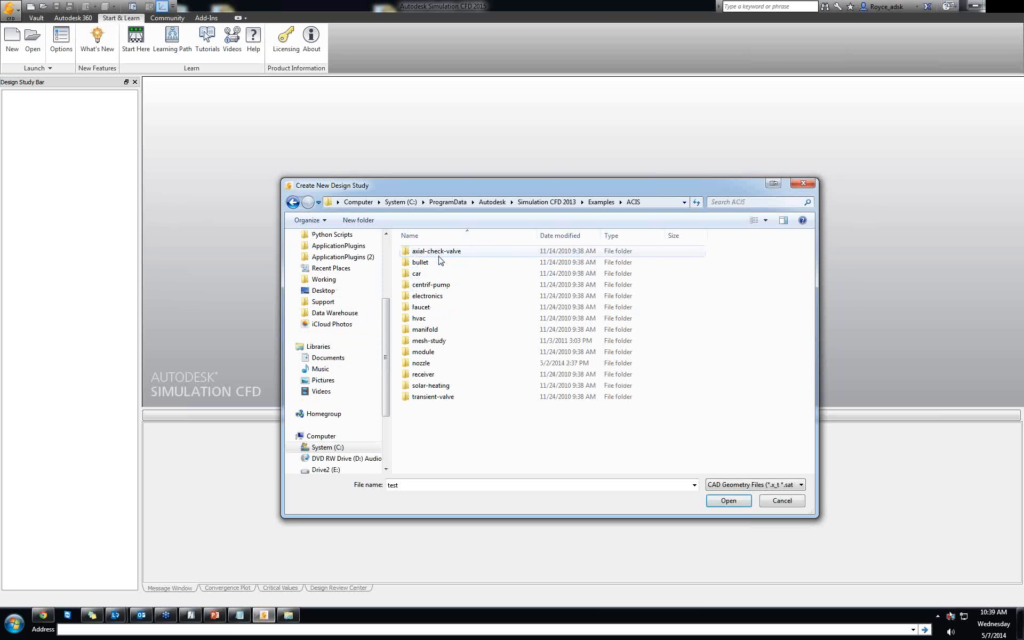
double_click(432, 274)
left_click(433, 252)
double_click(433, 252)
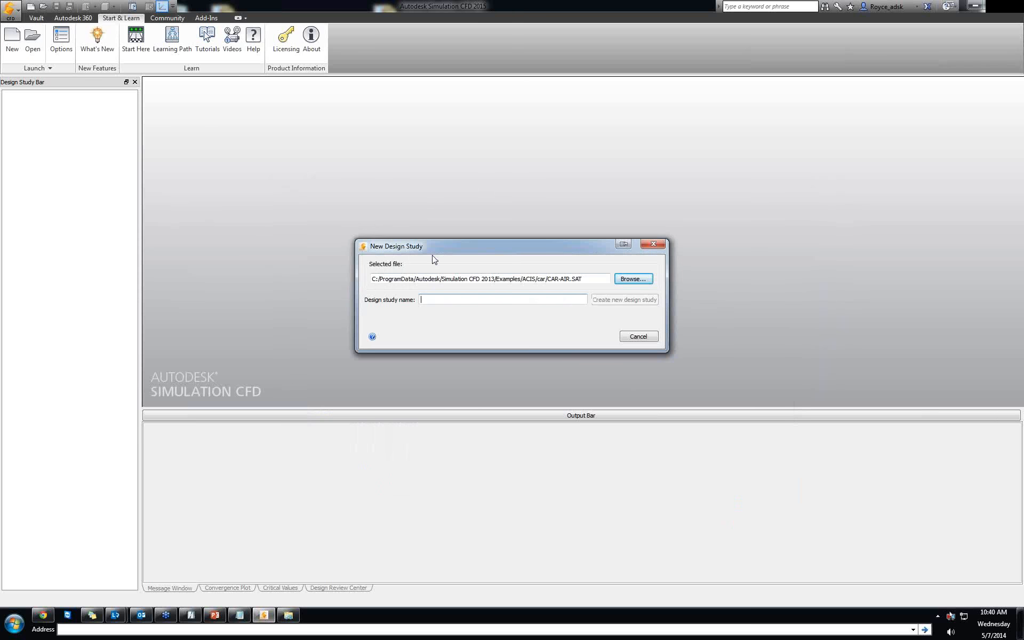
Name the design study CAR Tut and create it.
type("CAR ")
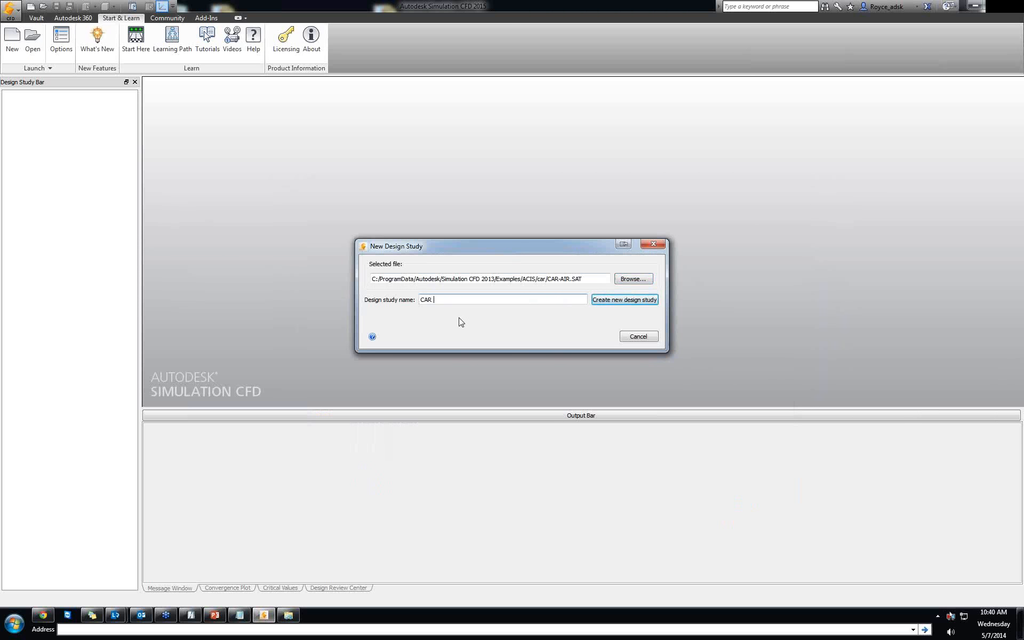
type("!23")
key("Return")
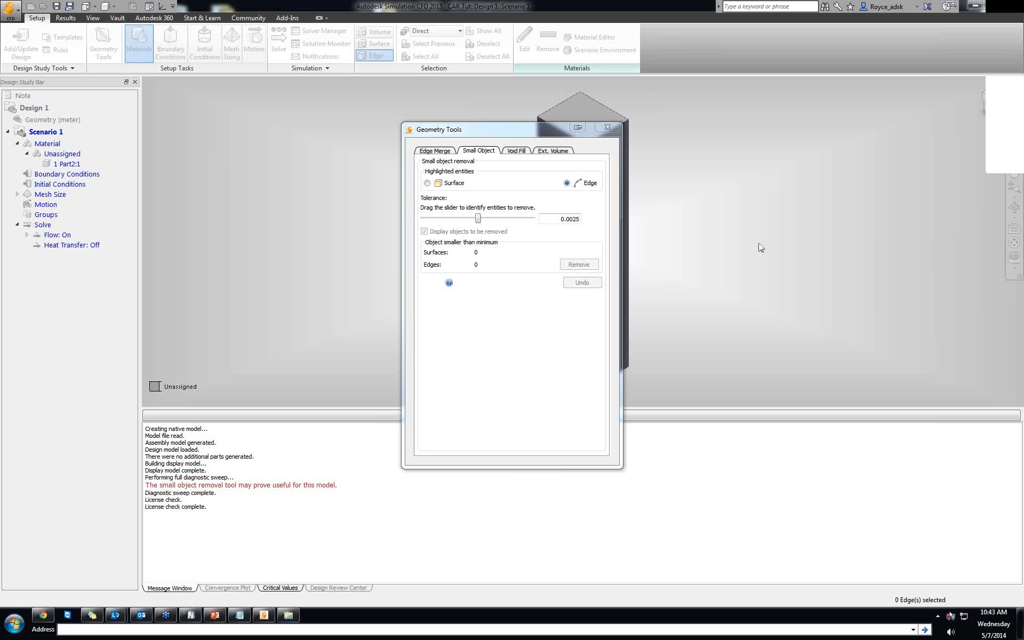
Dismiss the Geometry Tools without removing small objects, and examine the box-shaped air volume from an angled side view.
left_click(614, 130)
left_click(615, 129)
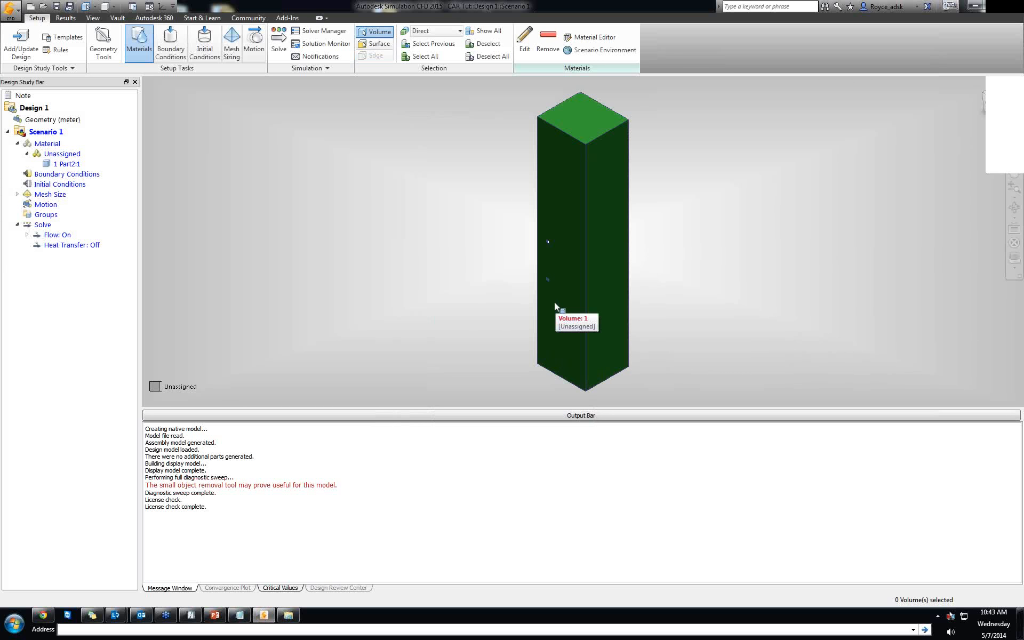
middle_click_drag(555, 303, 656, 251, "shift")
scroll(554, 301, "up", 5)
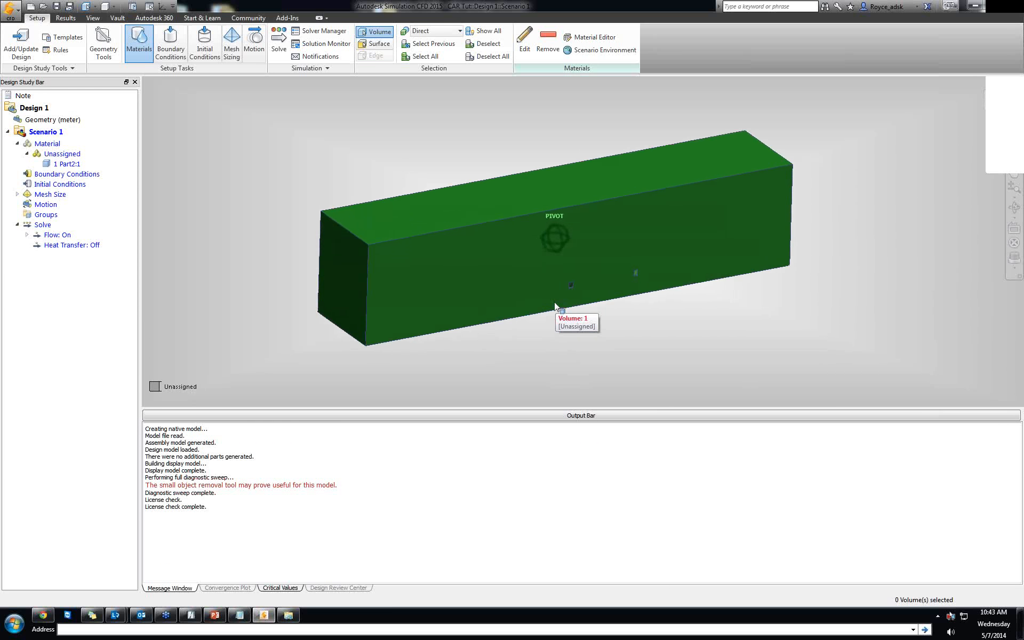
scroll(554, 302, "up", 1)
mouse_move(555, 302)
middle_mouse_down("shift")
mouse_move(559, 284)
mouse_move(549, 302)
mouse_move(559, 301)
middle_mouse_up("shift")
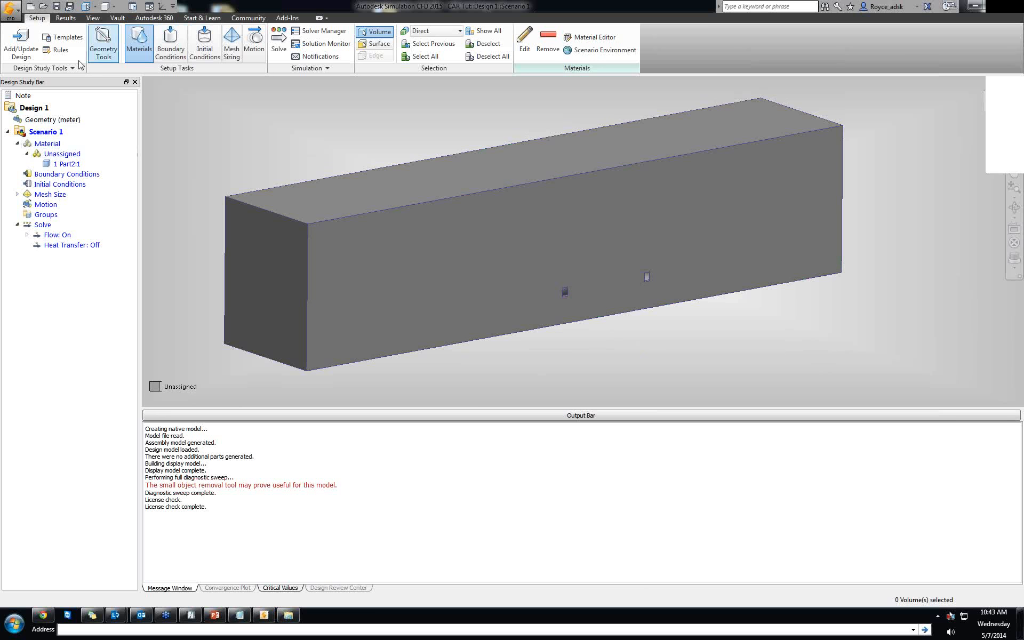
right_click(78, 144)
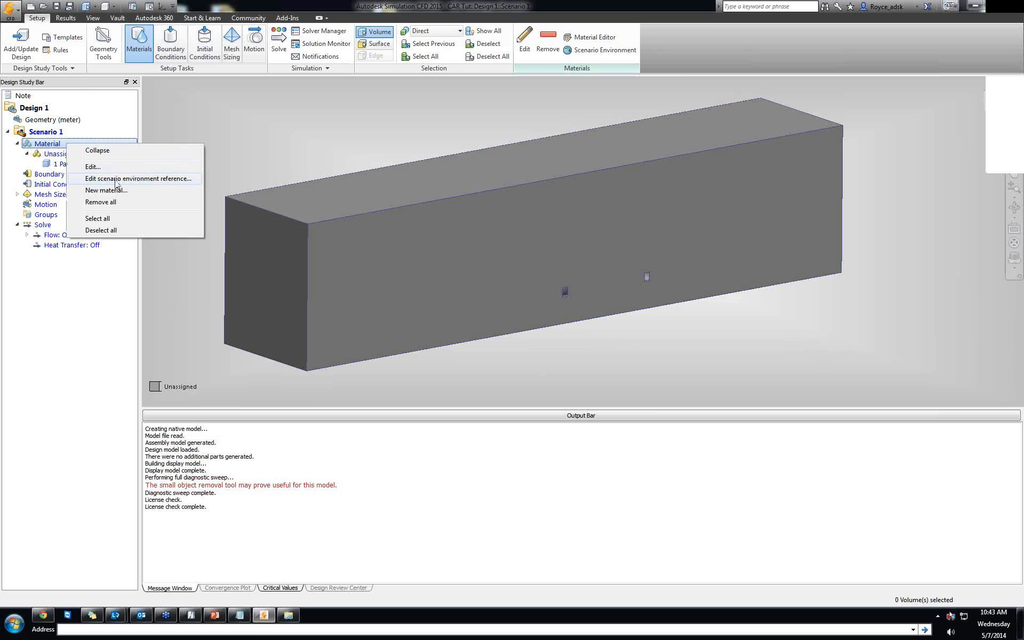
left_click(115, 179)
left_click(176, 149)
Select the unassigned volume and open its material settings in the Material Editor.
left_click(62, 154)
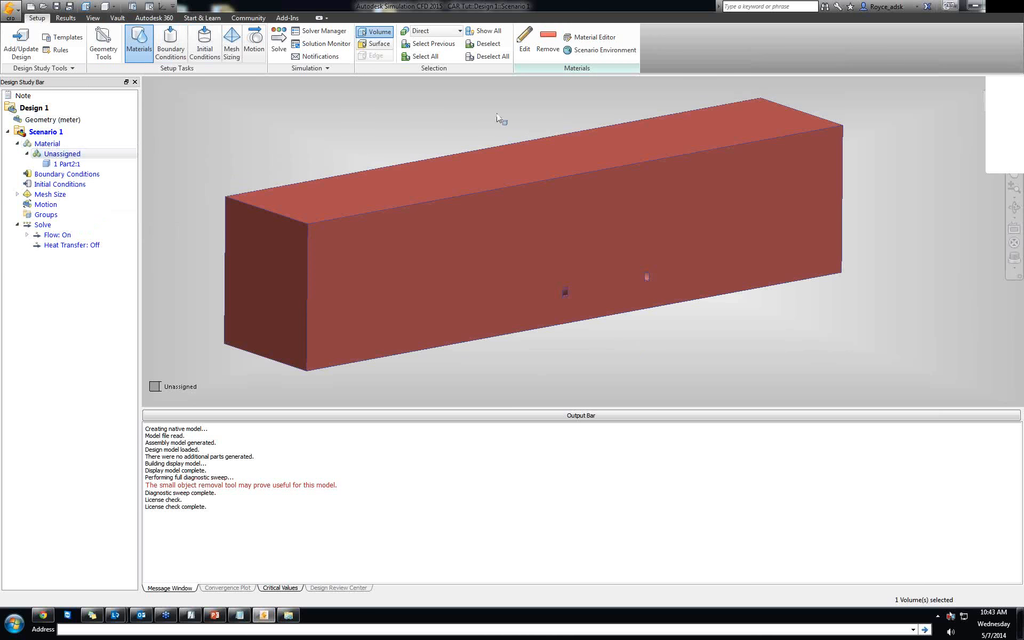
left_click(525, 40)
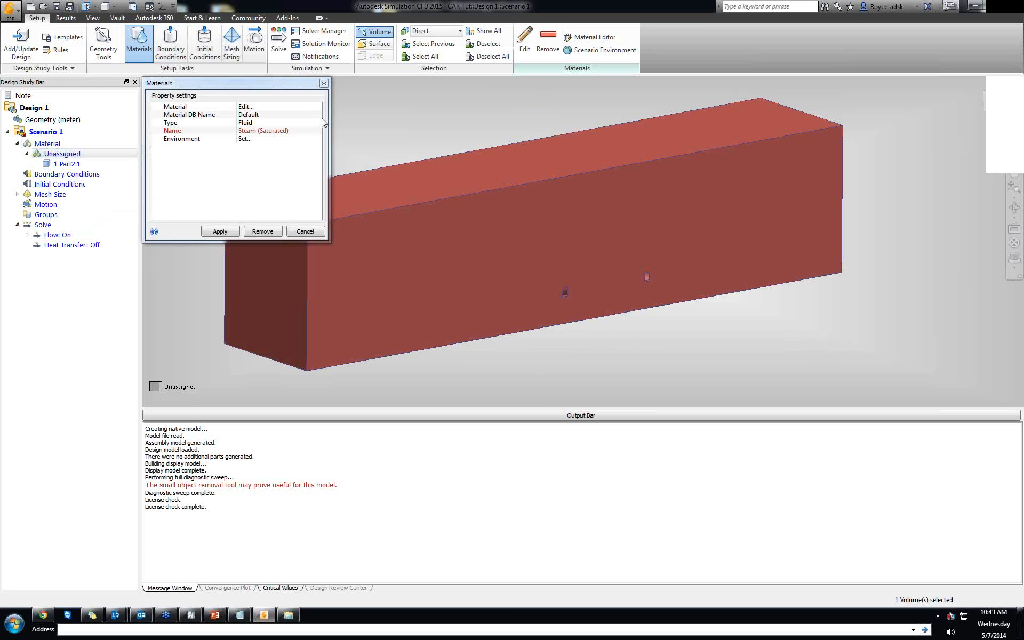
left_click(256, 107)
left_click_drag(523, 222, 402, 162)
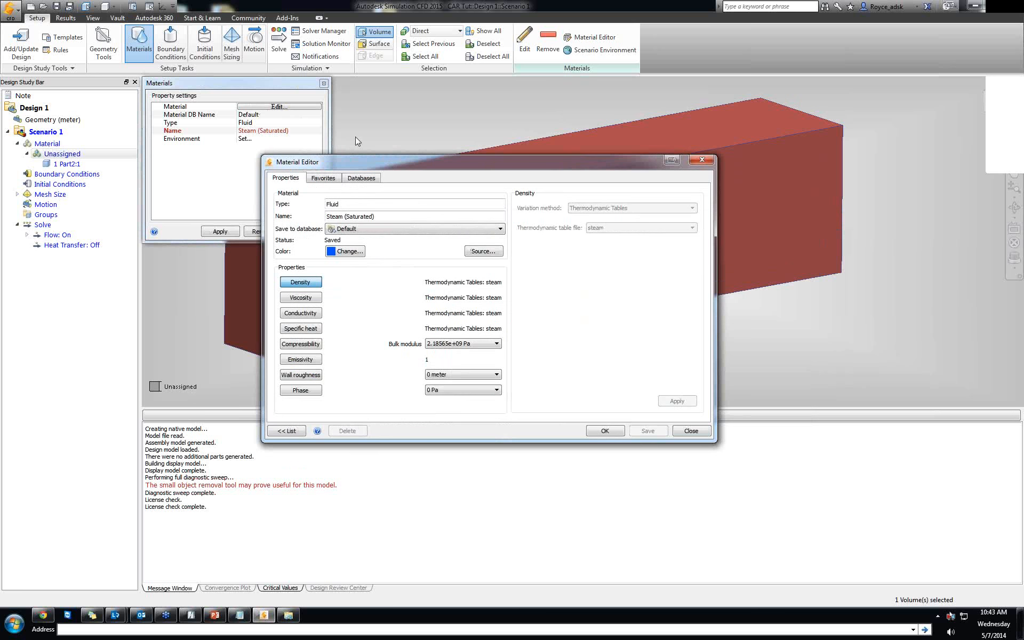
Examine the file paths of the Default and My Materials databases in the Material Editor.
left_click(355, 178)
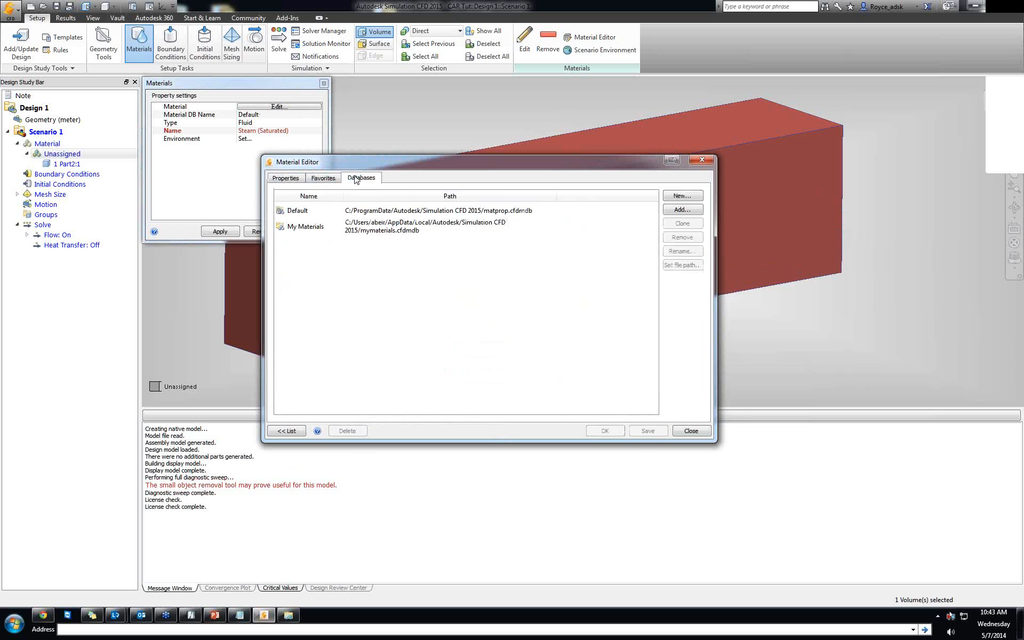
left_click(358, 226)
left_click(361, 213)
left_click(361, 226)
left_click(361, 211)
left_click(362, 230)
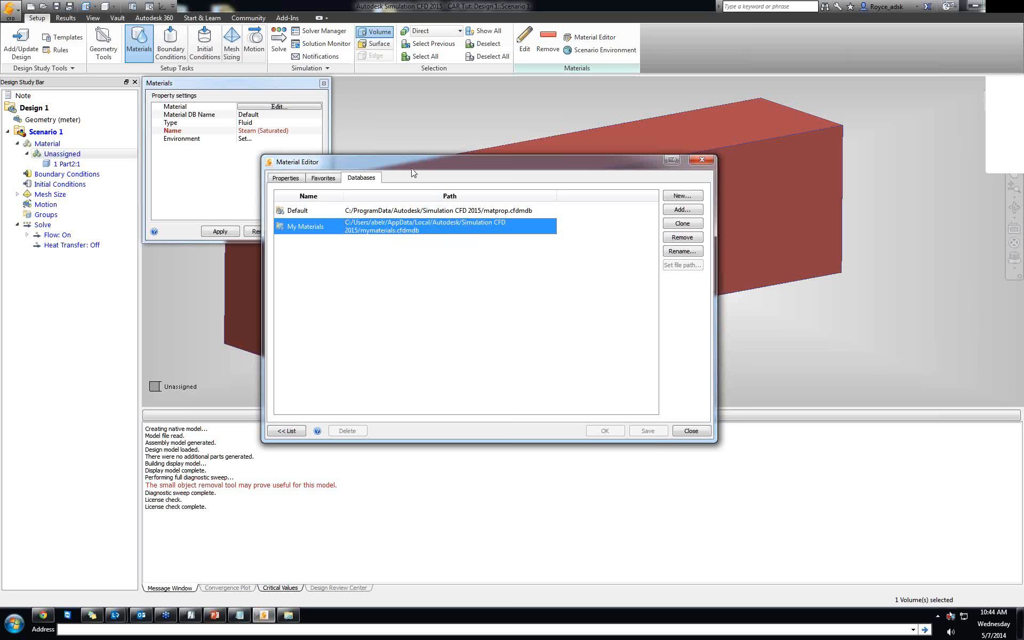
Start adding a material database and look through the database files in the local Simulation CFD 2014 folder.
left_click(686, 209)
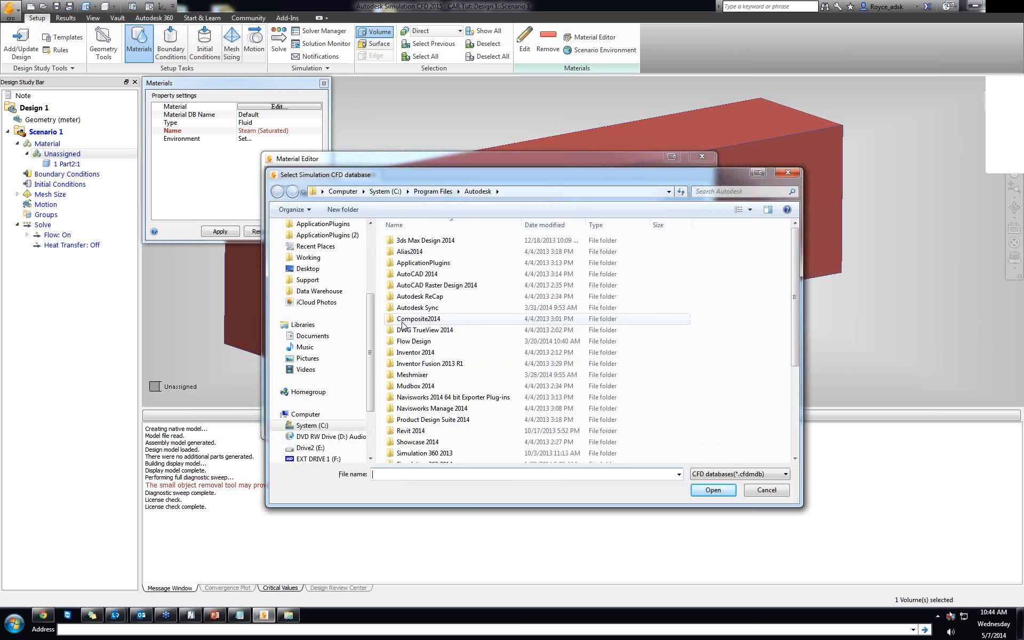
scroll(328, 298, "up", 4)
left_click(342, 318)
left_click(547, 192)
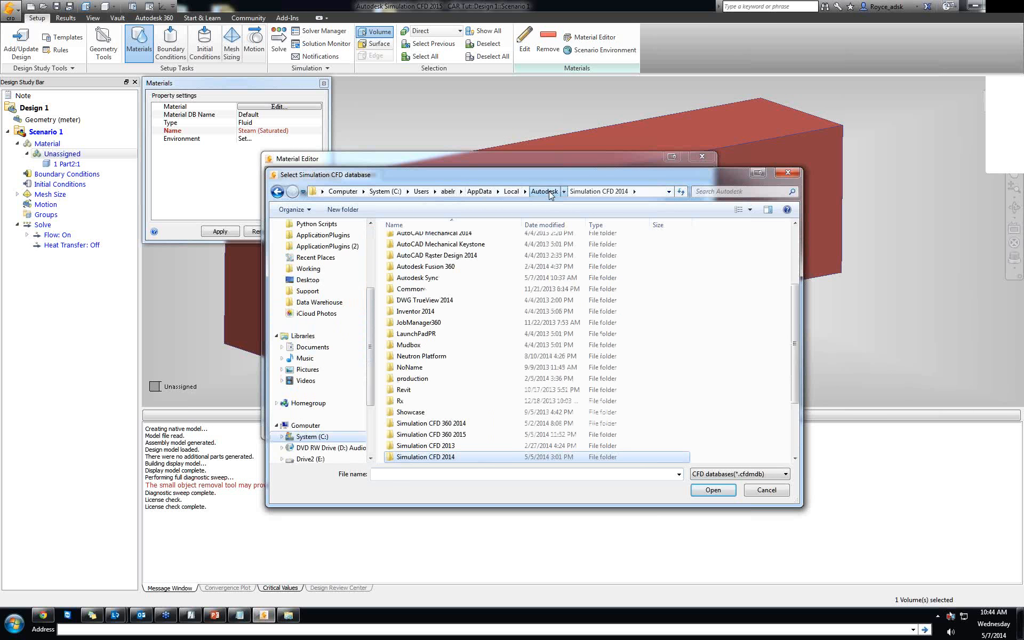
double_click(467, 457)
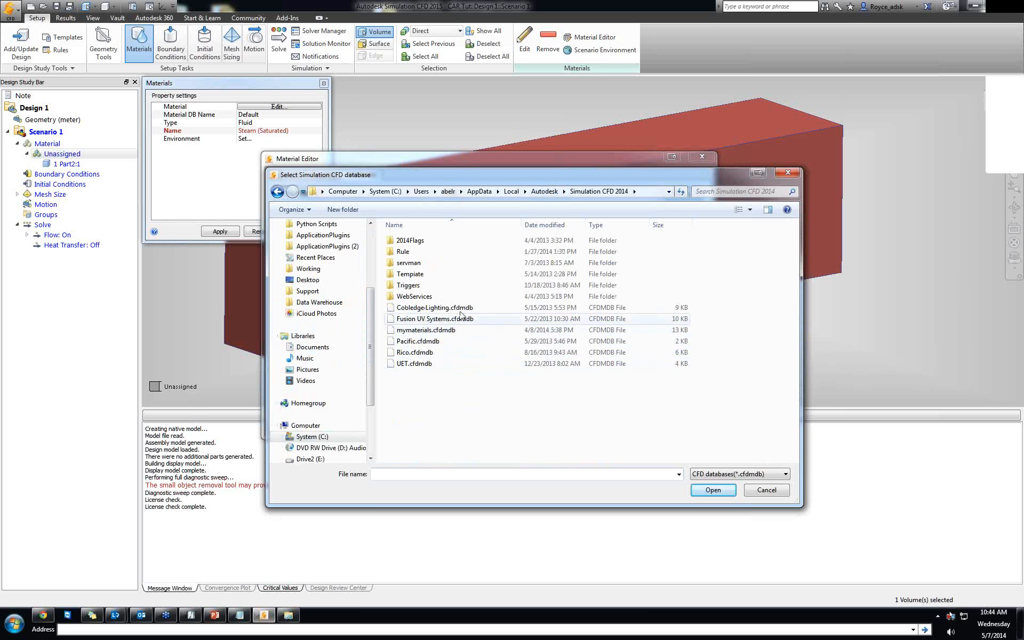
left_click(455, 364)
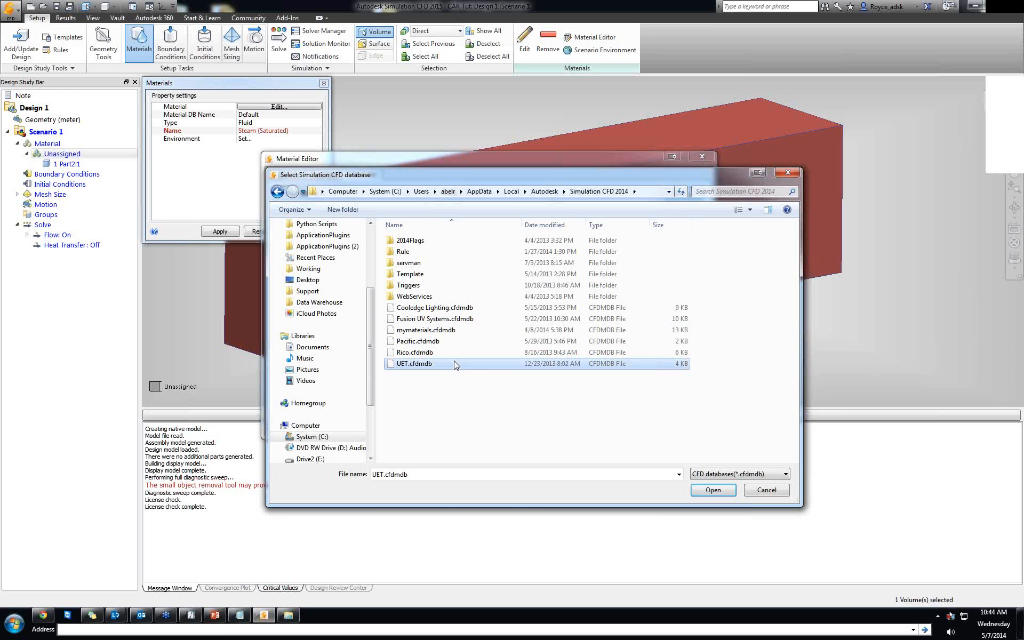
Add UET.cfdmdb from the local Simulation CFD 2015 folder to the material databases and close the Material Editor.
left_click(544, 191)
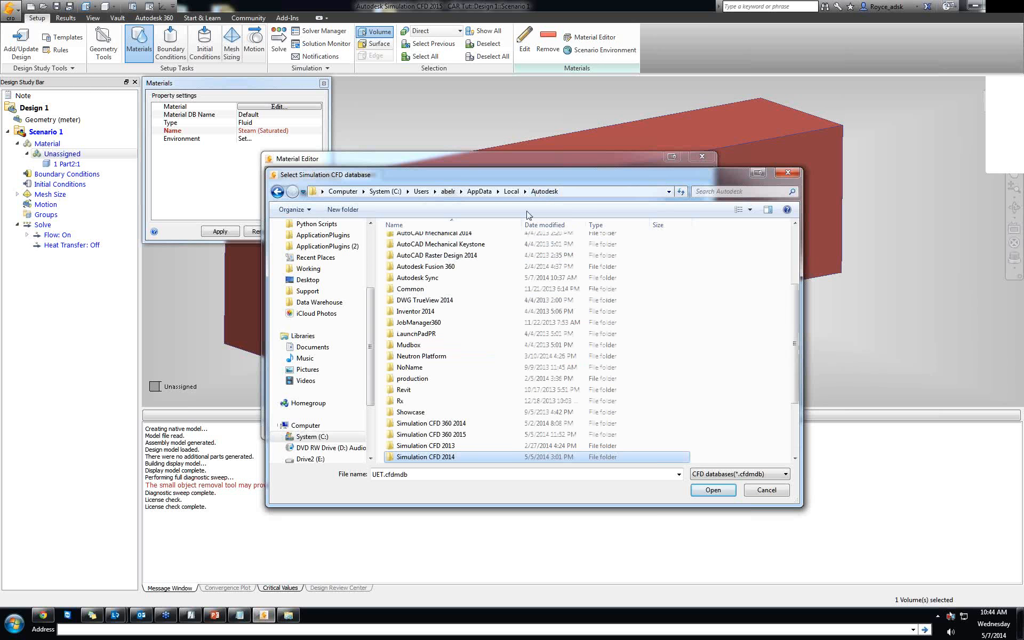
scroll(451, 443, "down", 1)
double_click(450, 441)
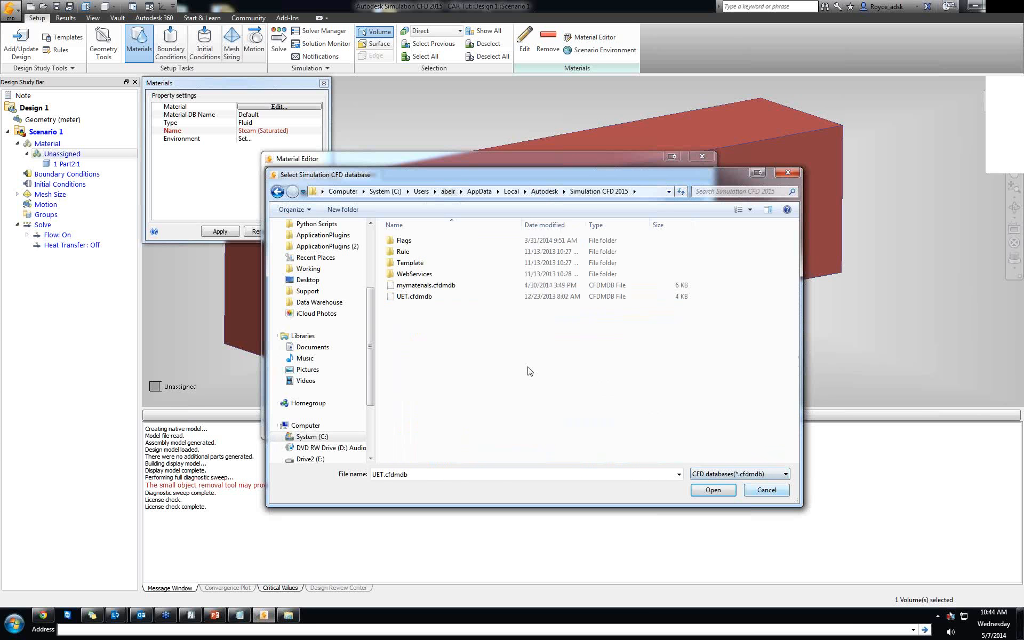
left_click(428, 296)
left_click(714, 488)
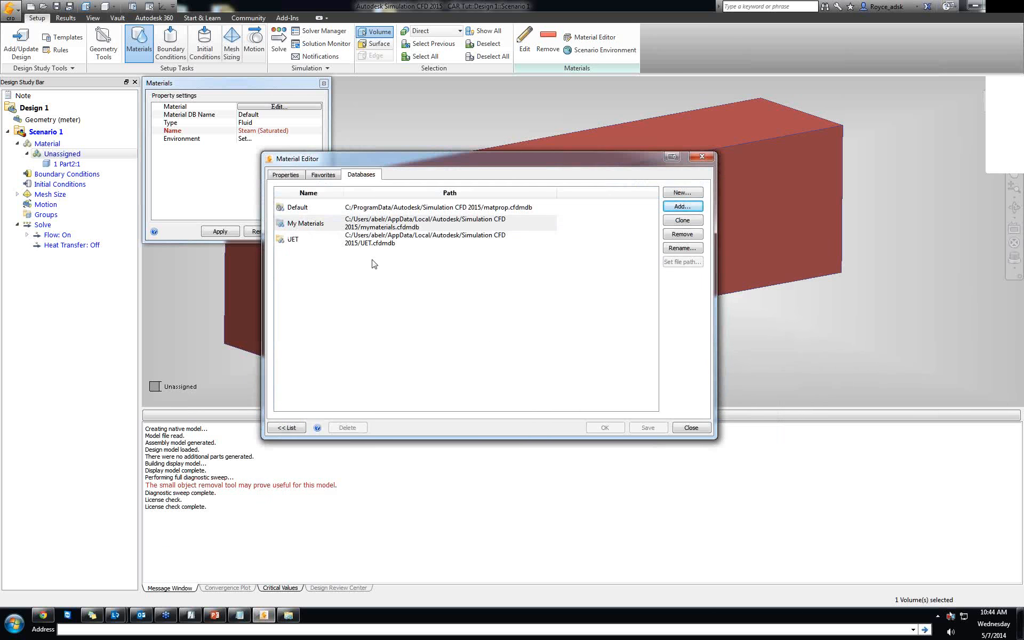
left_click(350, 243)
left_click(297, 176)
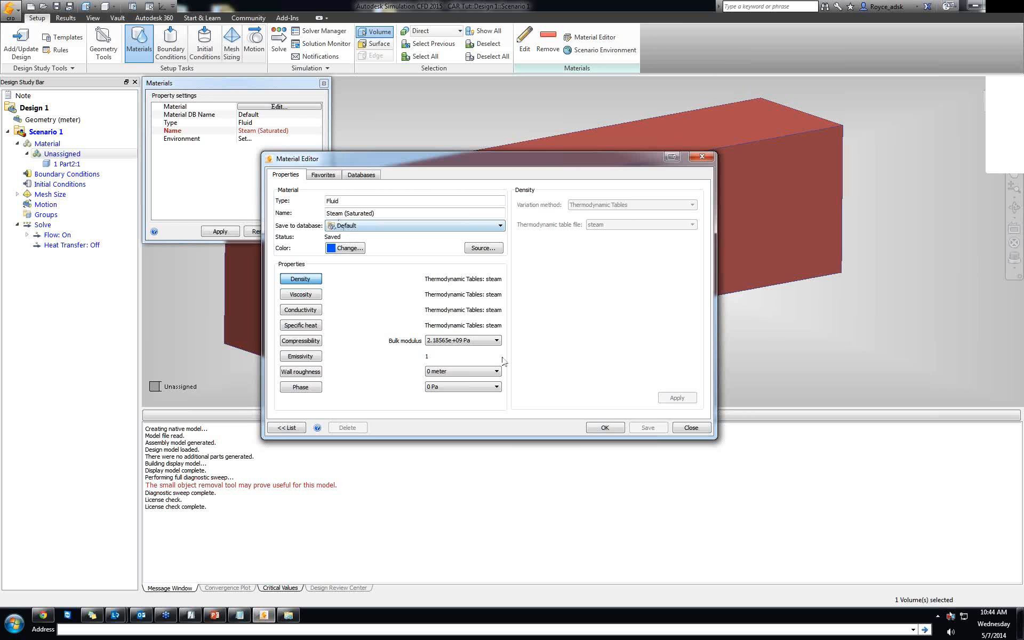
left_click(705, 428)
Choose UET as the volume's material database, look at its fluid names, and close the material settings without applying.
left_click(264, 114)
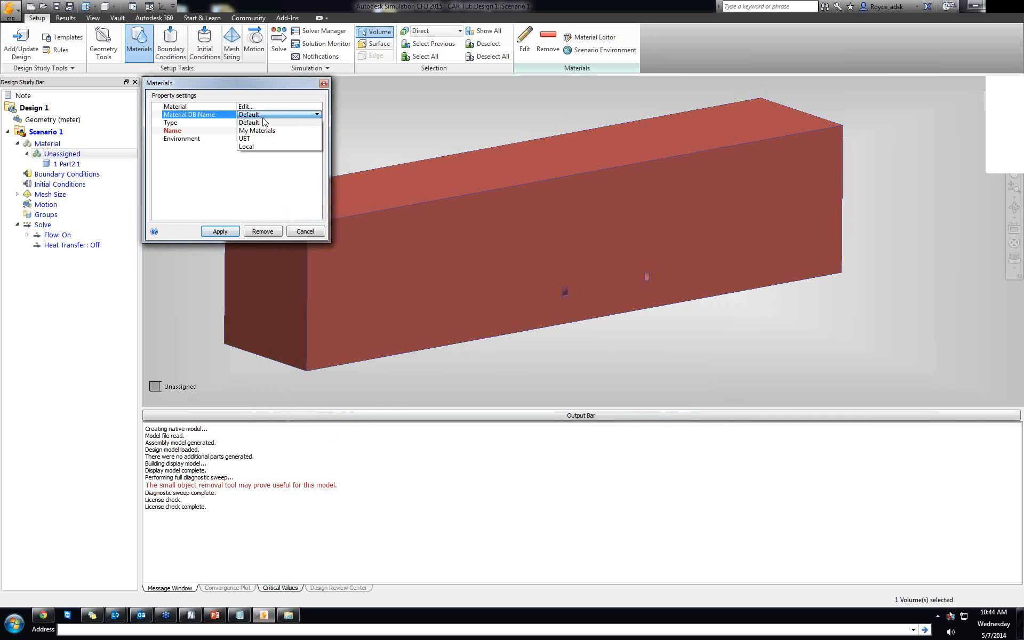
left_click(265, 143)
left_click(263, 131)
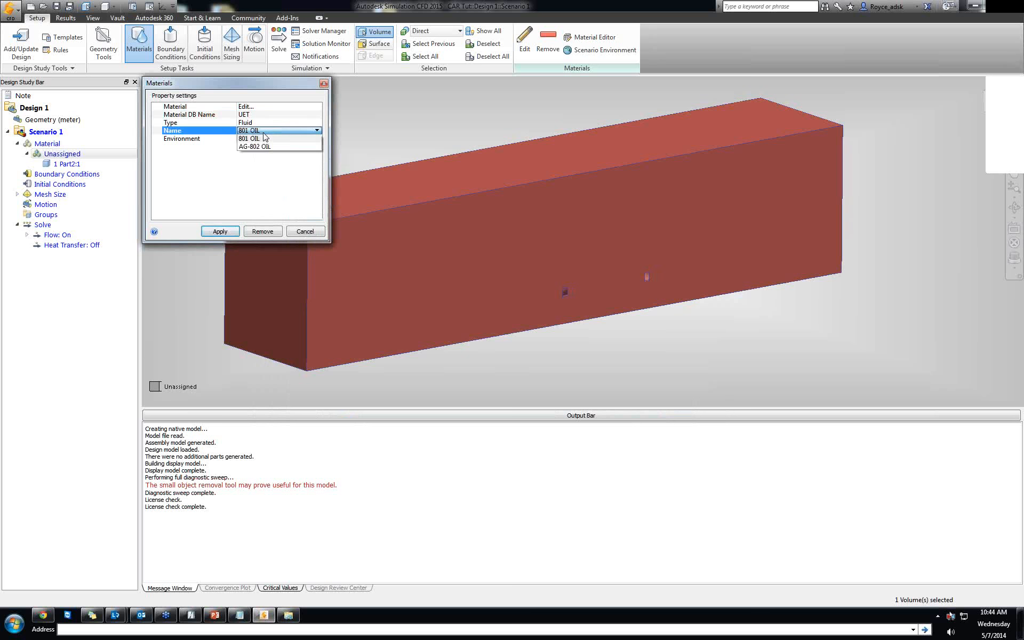
left_click(204, 187)
left_click(323, 84)
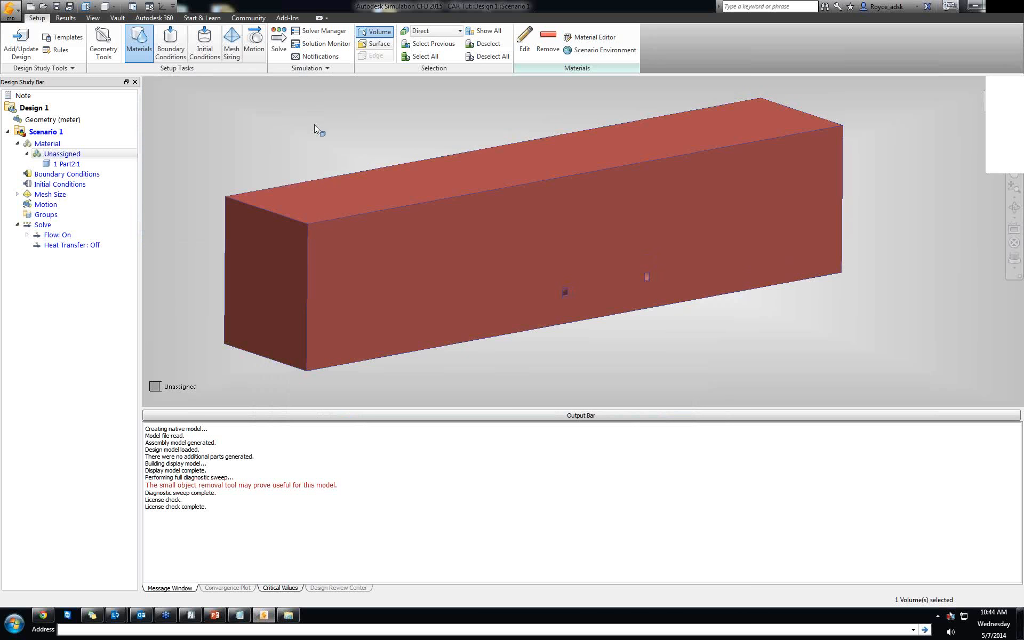
Deselect the box-shaped volume.
right_click(297, 140)
left_click(336, 193)
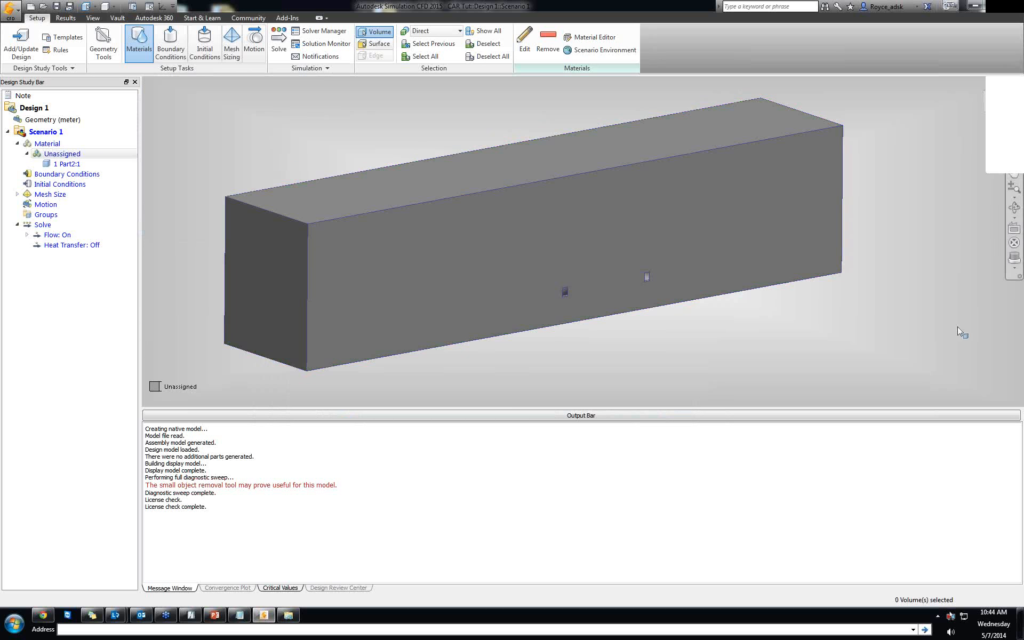
middle_click_drag(958, 326, 952, 320, "shift")
scroll(952, 320, "up", 3)
scroll(952, 320, "up", 1)
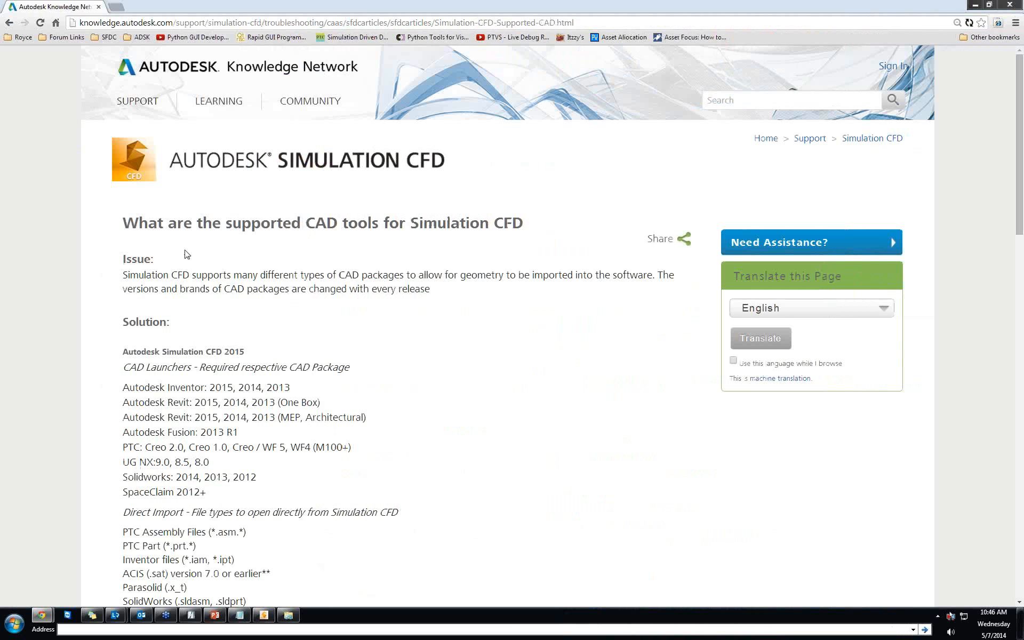
Read the Autodesk Knowledge Network article on supported CAD tools from Simulation CFD 2015 down to the Simulation CFD 2012 list.
scroll(251, 312, "down", 4)
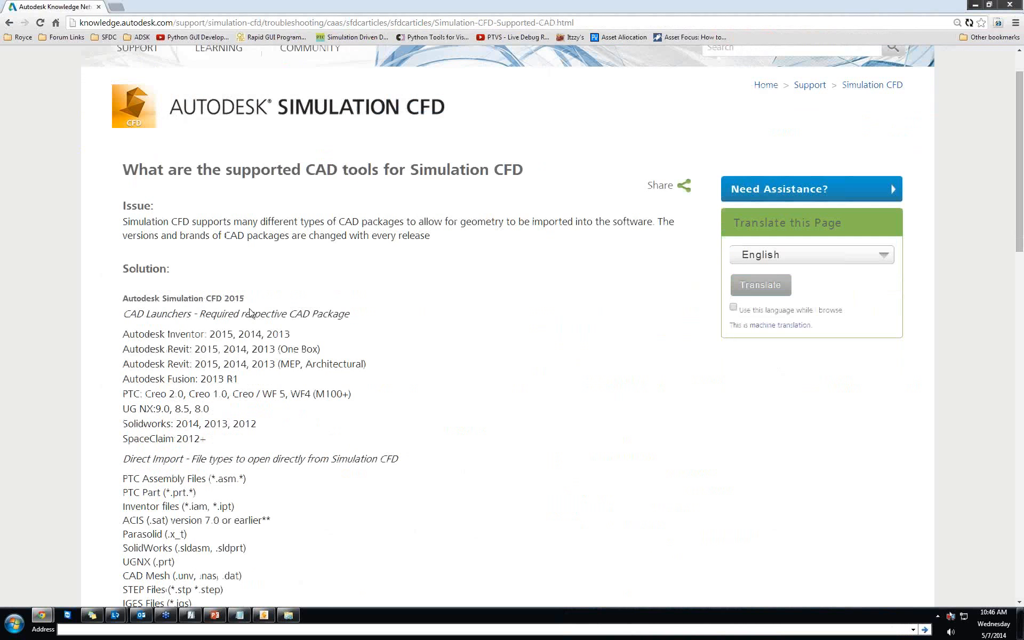
left_click_drag(120, 140, 166, 403)
left_click(167, 404)
scroll(168, 404, "down", 11)
scroll(167, 406, "down", 3)
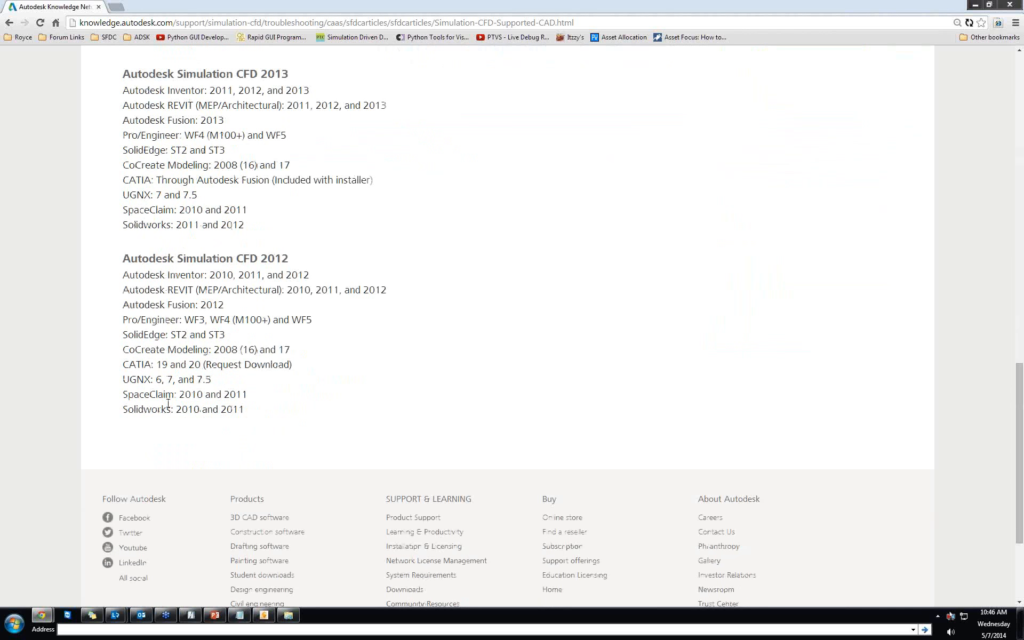
left_click_drag(260, 397, 203, 258)
left_click(286, 385)
Review the CAD launchers and direct import file types listed for Simulation CFD 2014 and 2015.
scroll(284, 382, "up", 3)
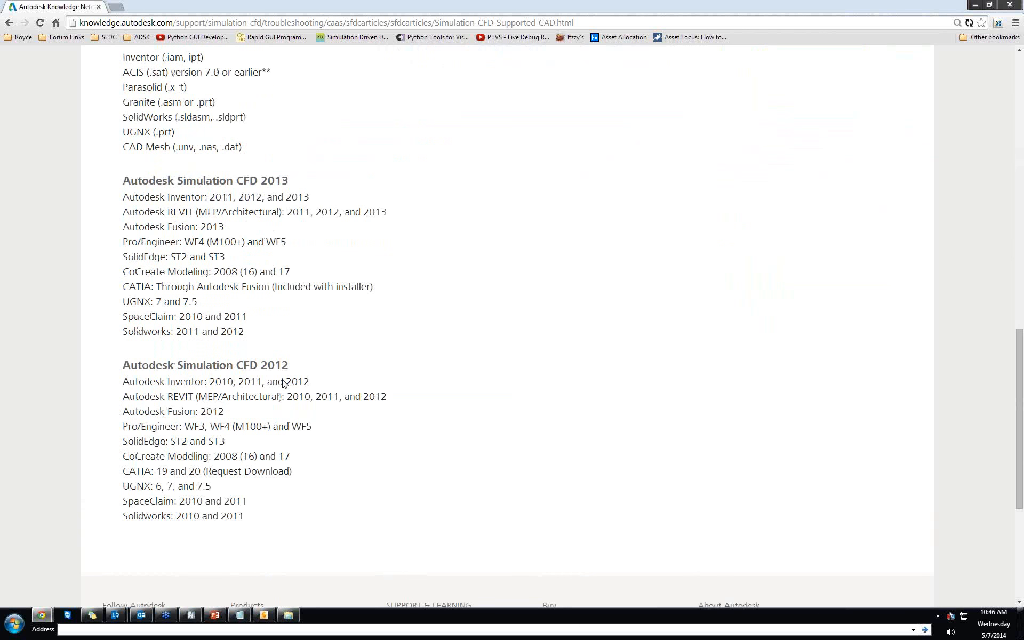
scroll(284, 382, "up", 4)
scroll(282, 373, "up", 1)
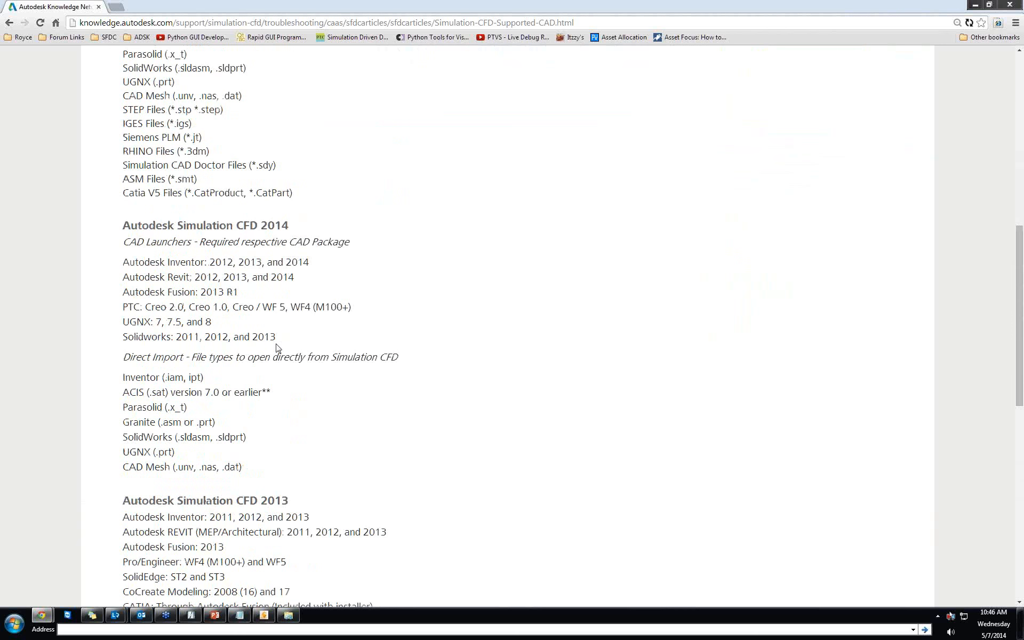
scroll(261, 342, "up", 3)
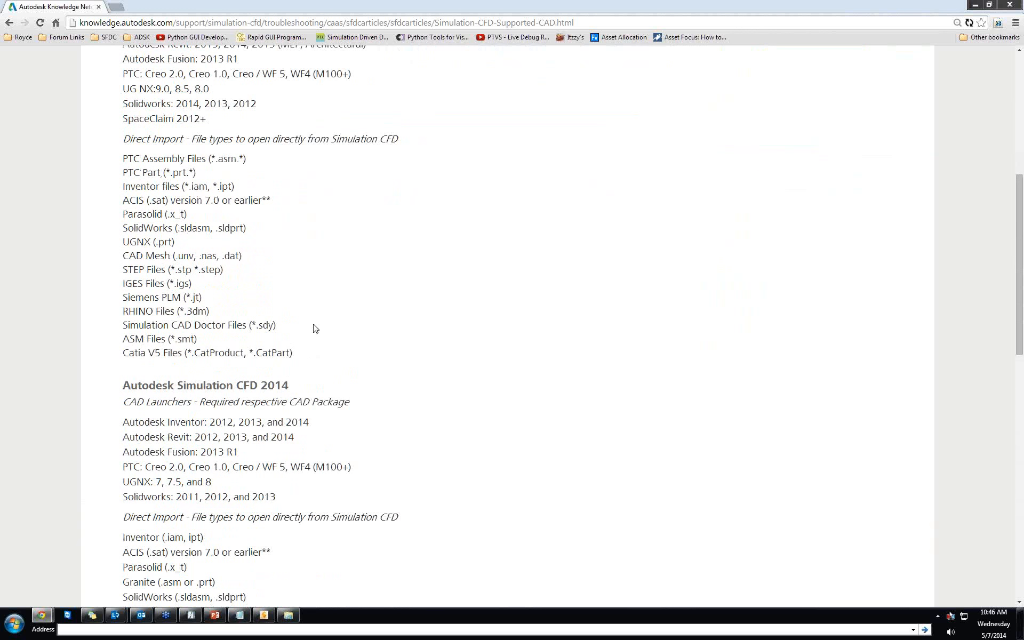
scroll(288, 210, "up", 1)
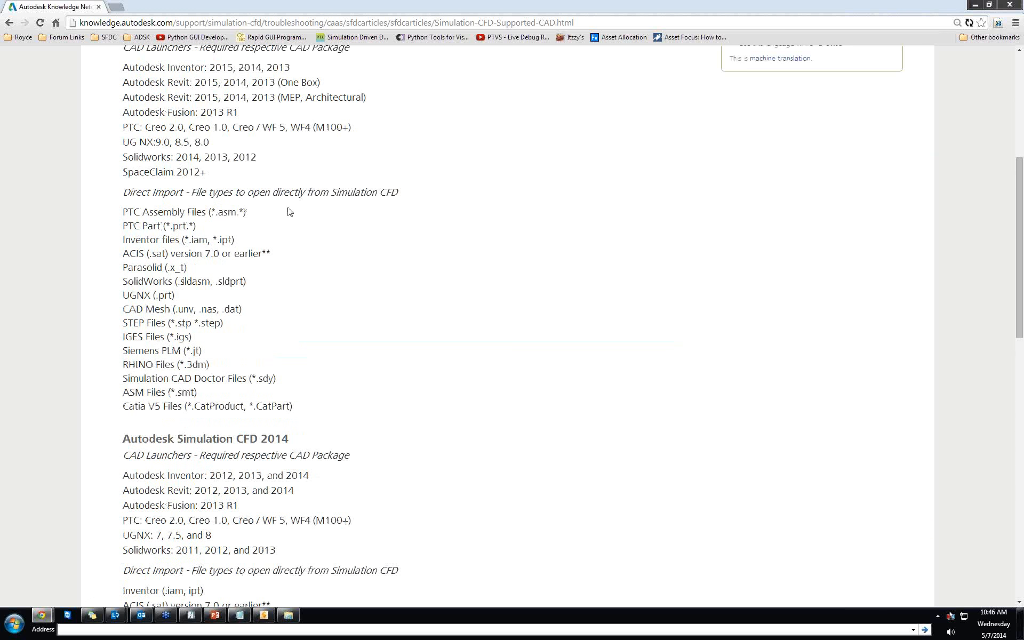
scroll(288, 211, "up", 2)
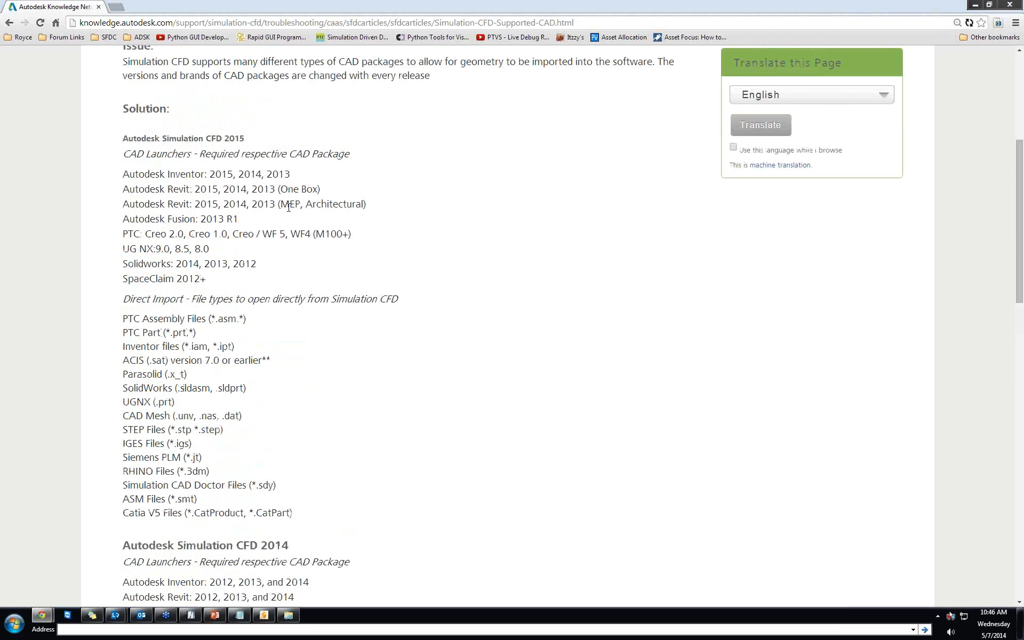
scroll(288, 209, "down", 1)
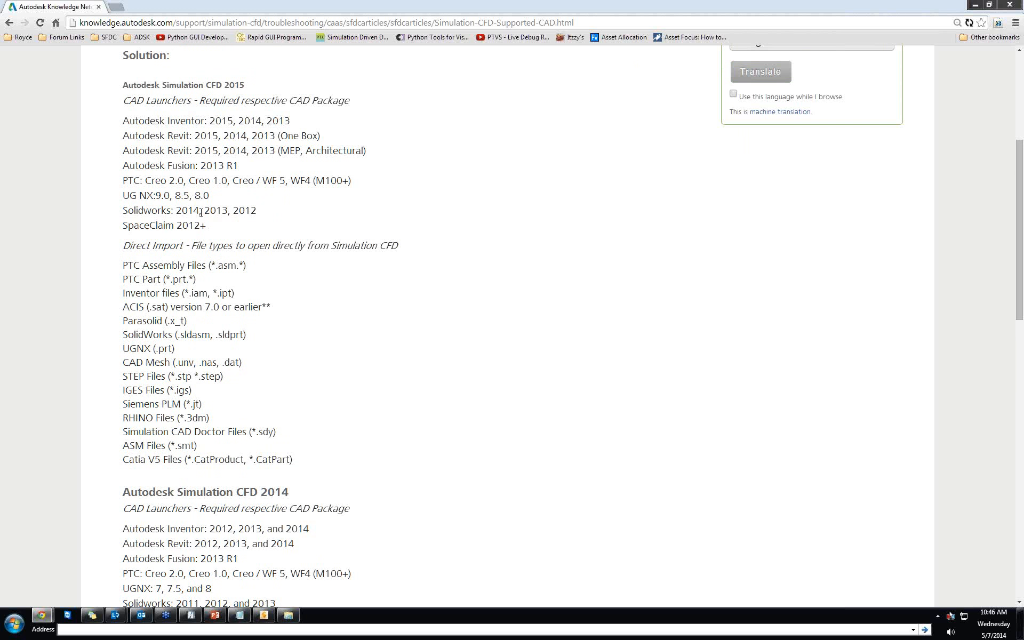
Compare the supported Autodesk Inventor versions of Simulation CFD 2015 and Simulation CFD 2014 in the article.
triple_click(218, 124)
double_click(218, 124)
scroll(218, 124, "down", 1)
left_click(245, 478)
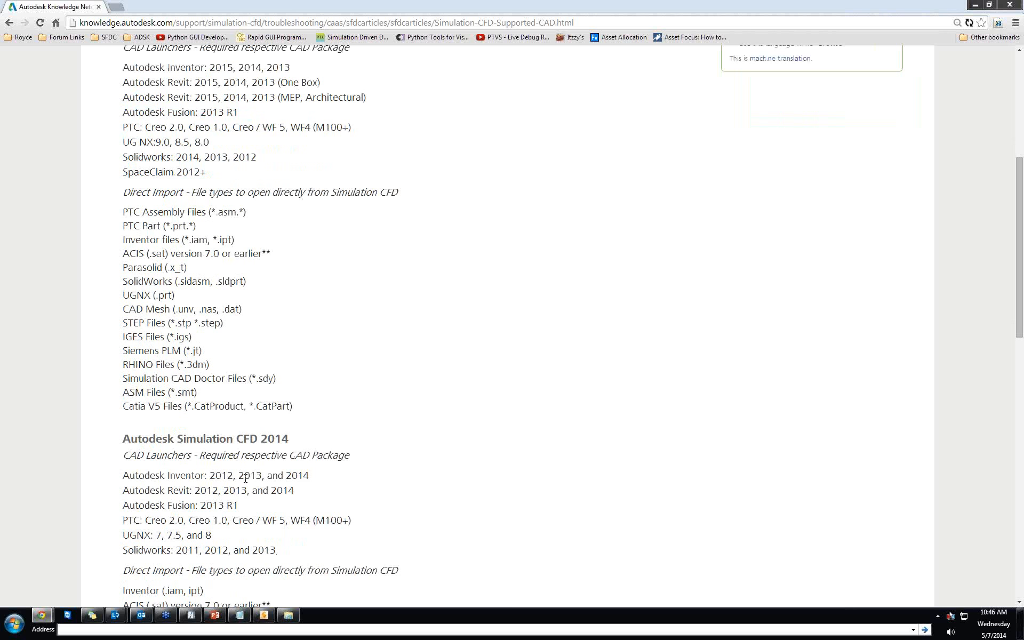
triple_click(245, 479)
double_click(309, 477)
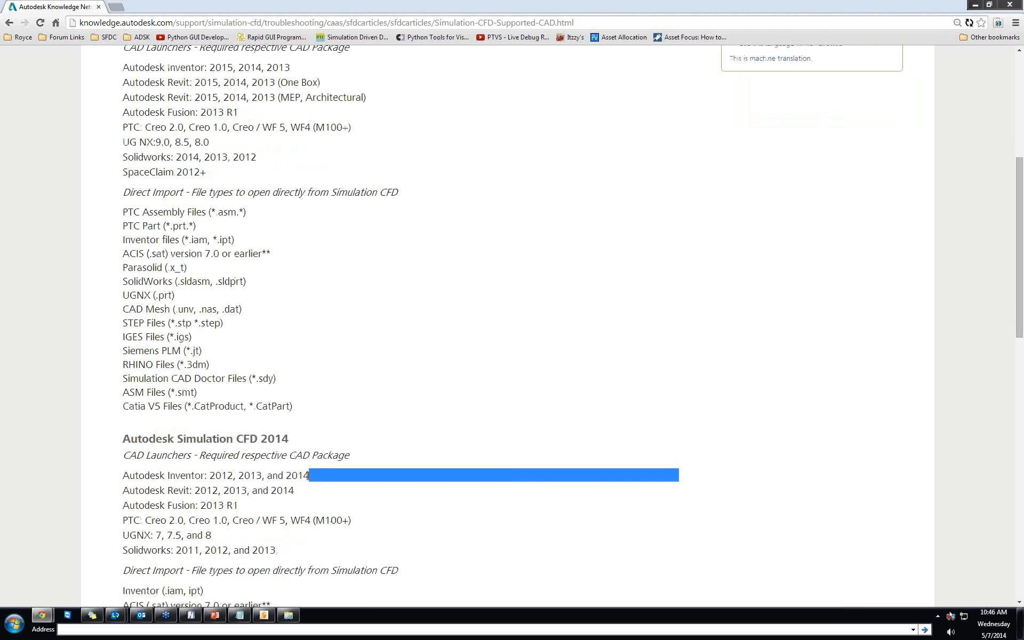
left_click(298, 476)
double_click(297, 475)
scroll(297, 476, "up", 1)
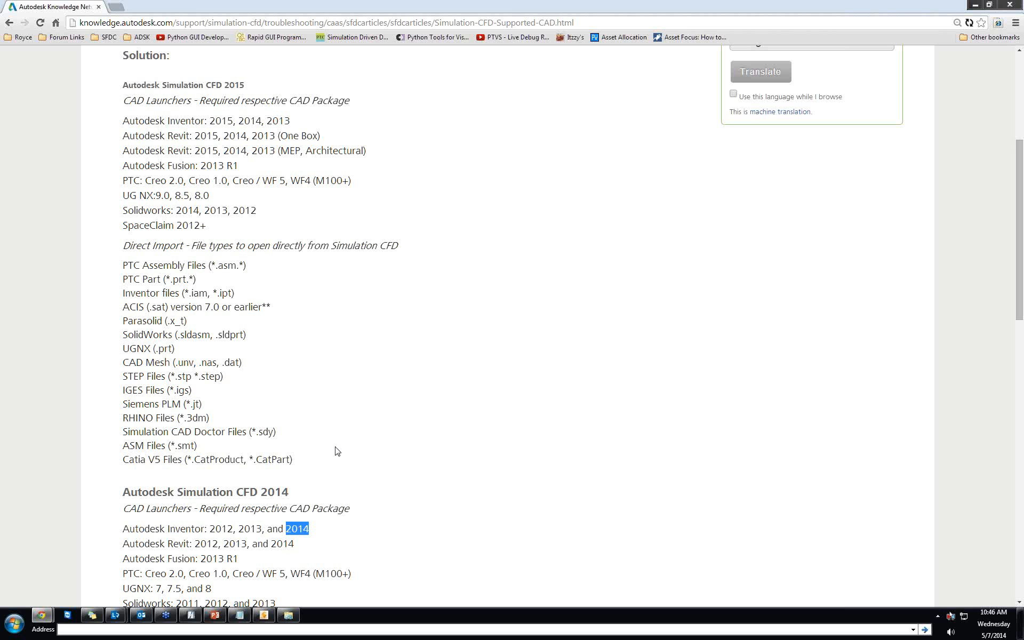
left_click(648, 321)
Go to the Autodesk Knowledge Network home page from the supported CAD tools article.
key("alt+Tab")
scroll(686, 291, "up", 5)
left_click(742, 103)
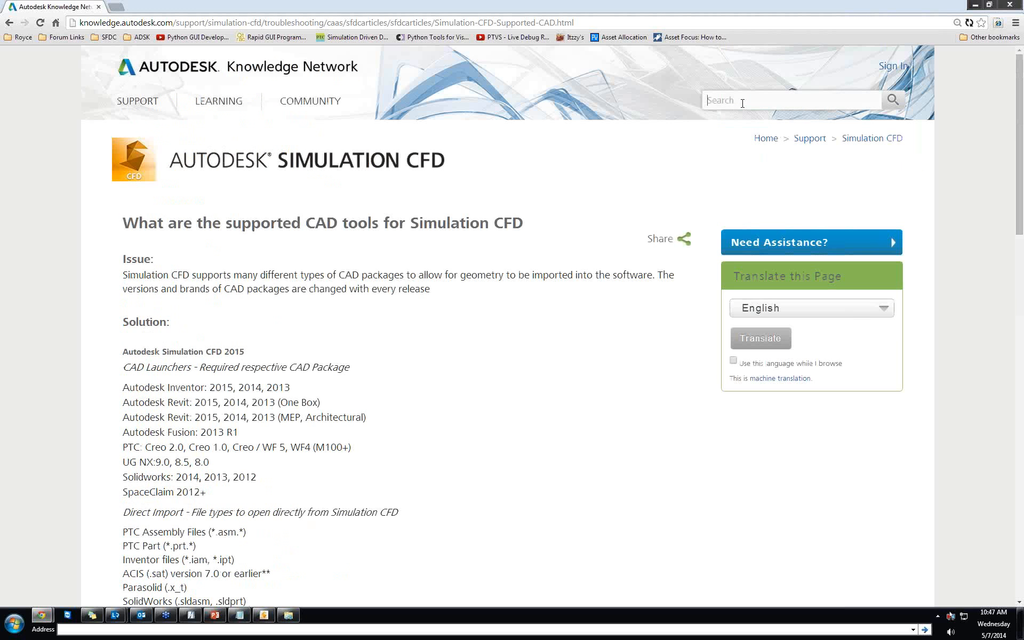
type("cfd and")
left_click(296, 68)
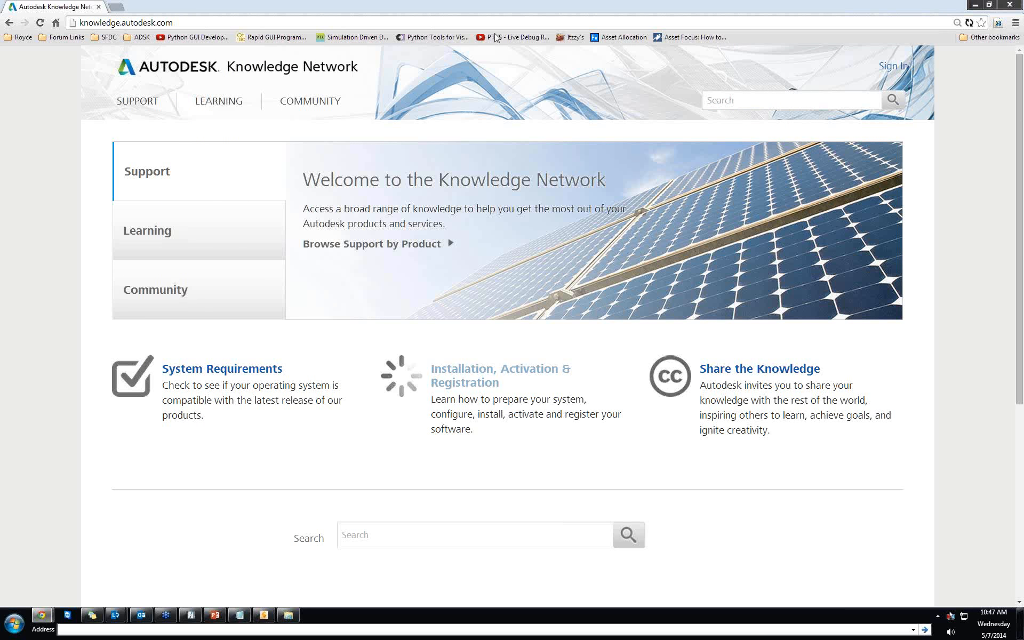
Search the Knowledge Network for "cfd and mesh and 2014 and error" and look through the results.
left_click(723, 102)
type("cfd and mesh")
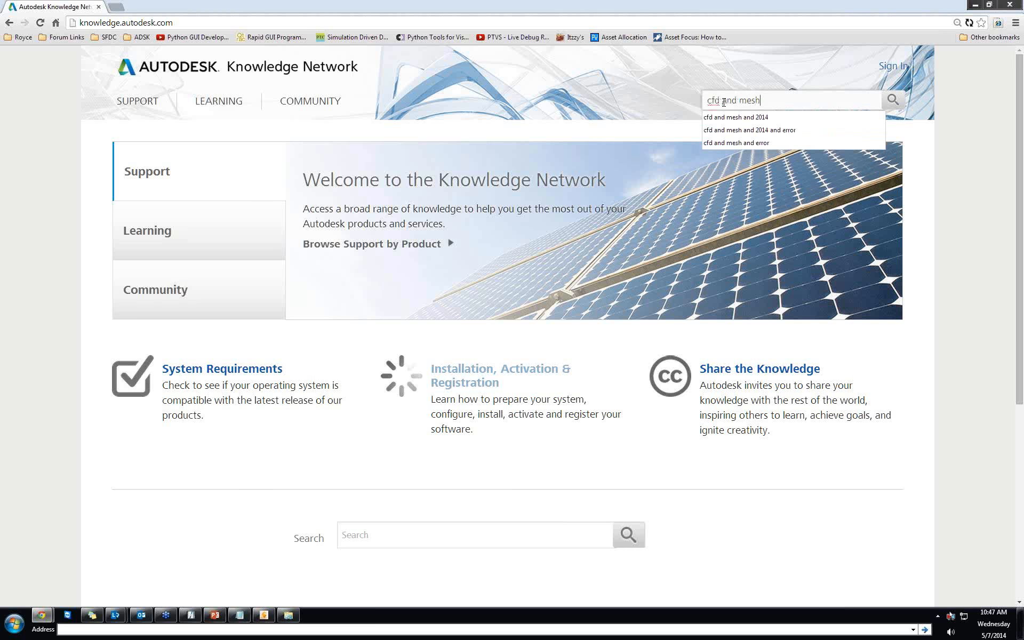
key("Down")
key("Down")
key("Return")
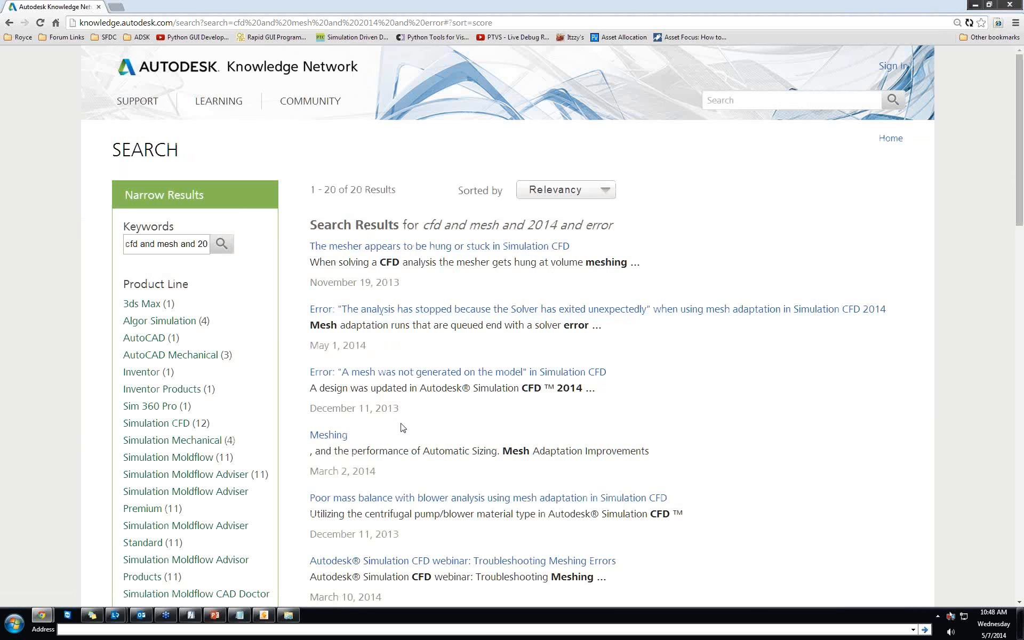
scroll(402, 427, "down", 2)
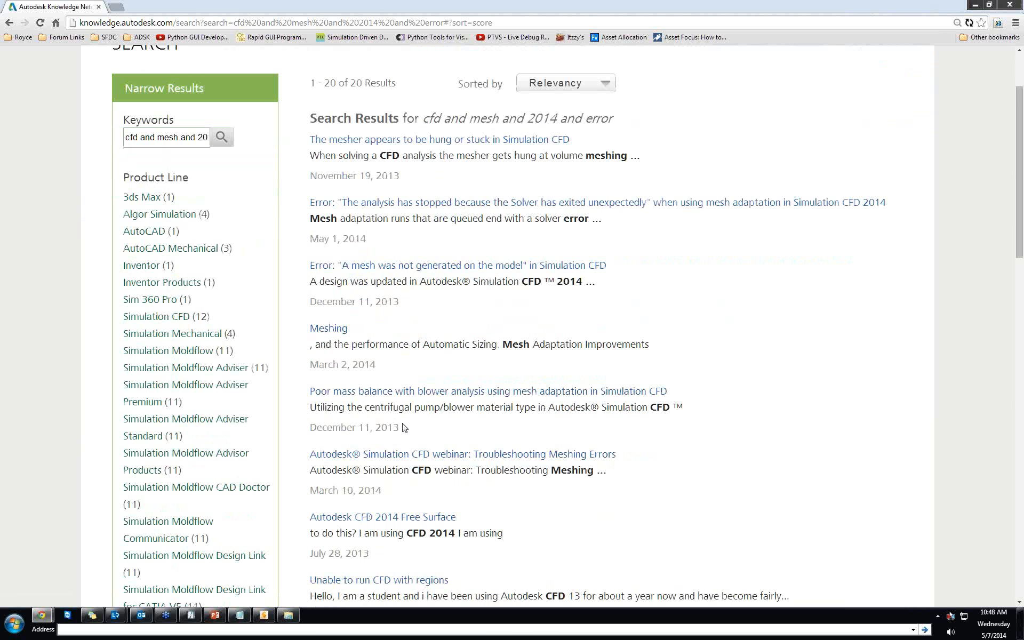
scroll(405, 427, "up", 2)
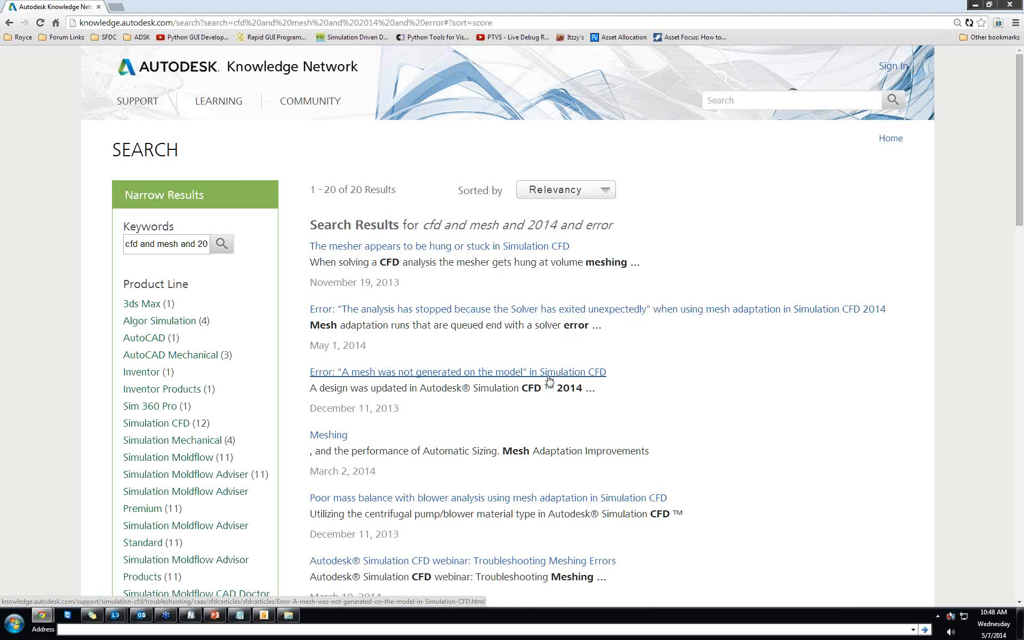
scroll(453, 507, "down", 5)
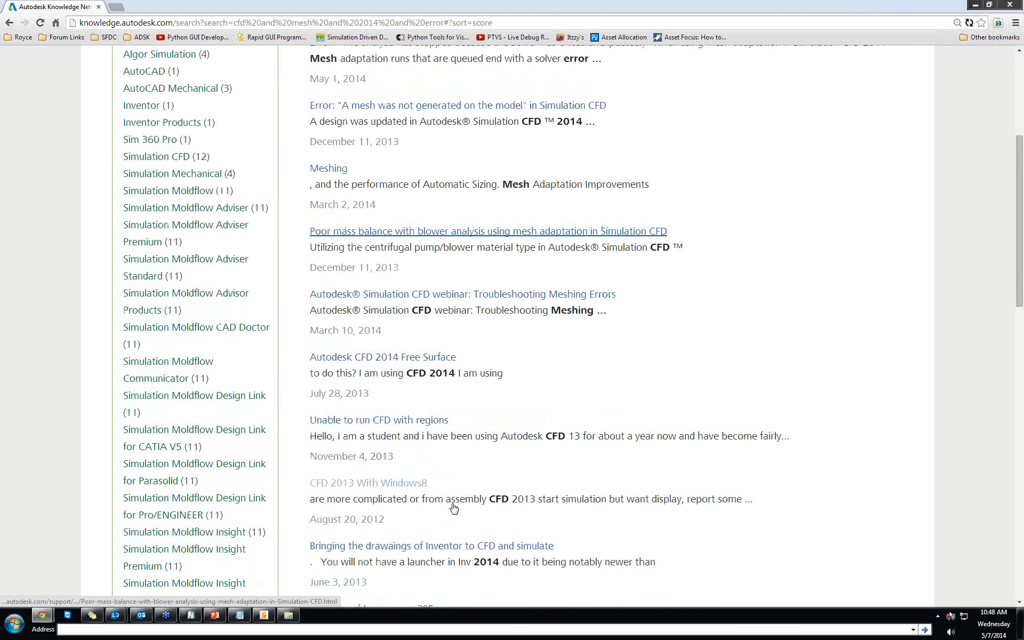
scroll(456, 485, "up", 5)
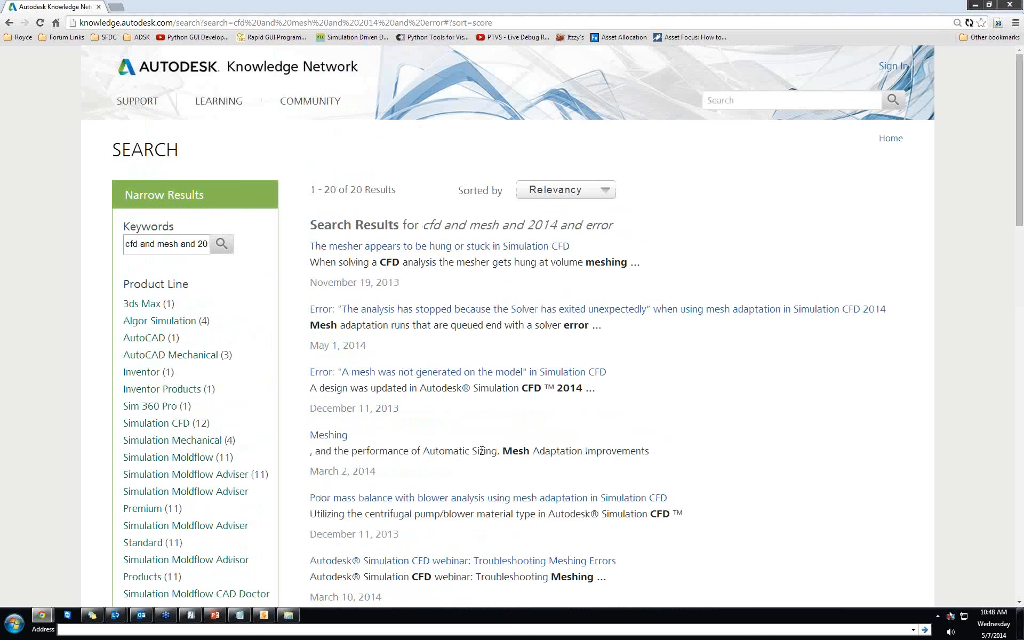
Search for "cfd and inventor" and open the article on manually configuring the CAD connection for Solidworks or Inventor.
left_click(725, 103)
type("cfd and inventor")
key("Return")
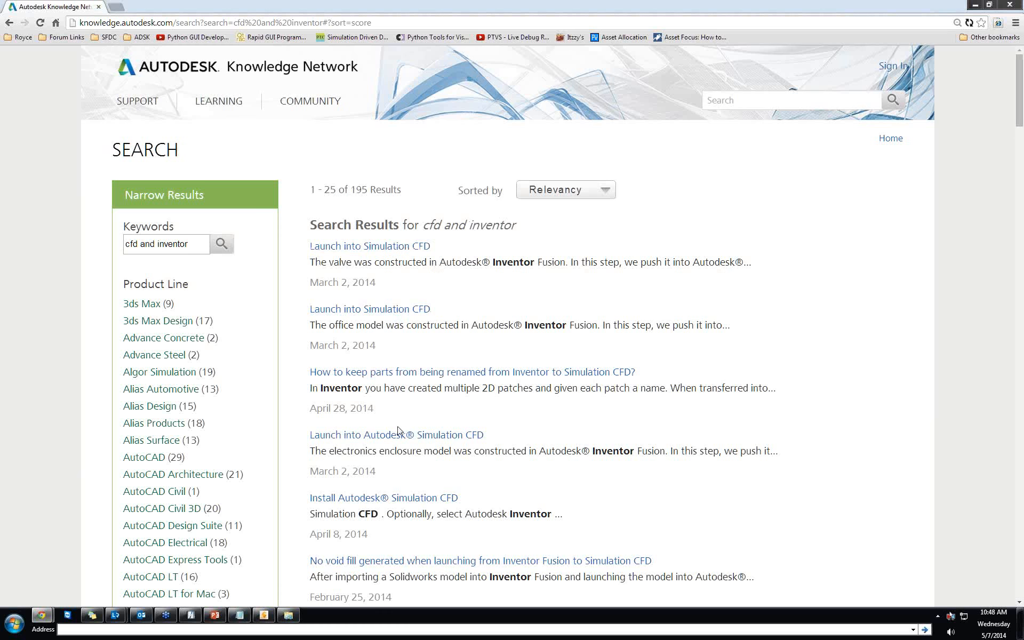
scroll(398, 435, "down", 2)
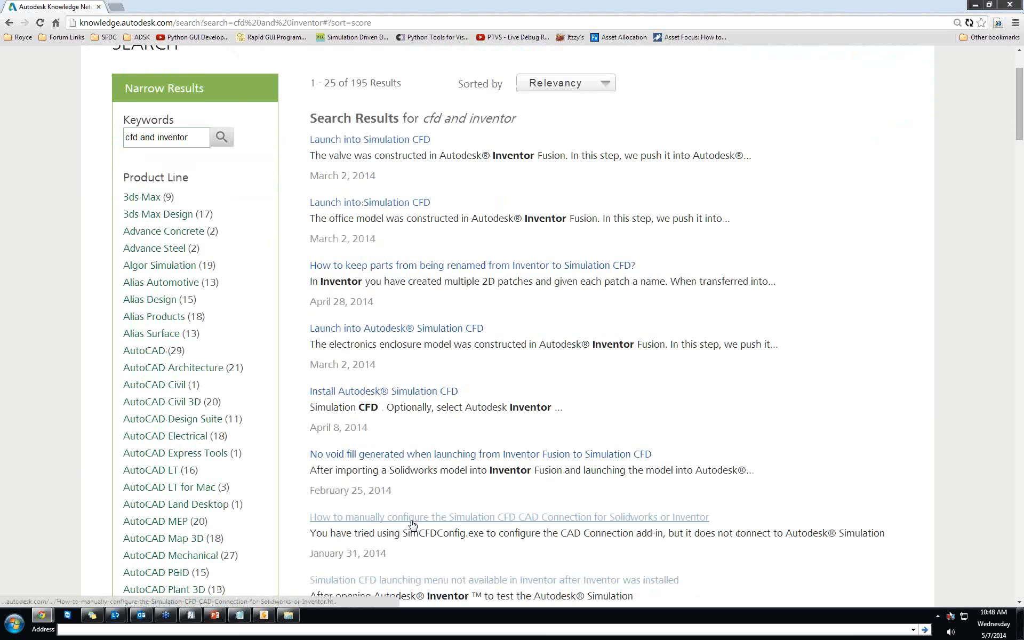
left_click(412, 524)
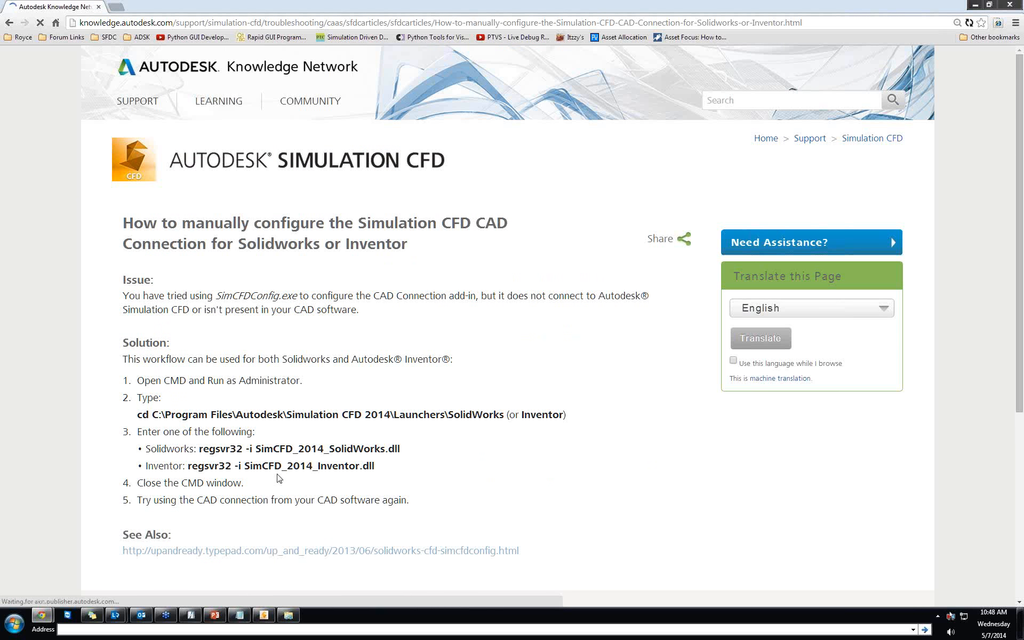
Examine the article's regsvr32 commands for SolidWorks and Inventor, and close the page to return to Simulation CFD.
left_click_drag(429, 507, 397, 415)
left_click(400, 445)
left_click_drag(391, 469, 388, 449)
left_click(390, 447)
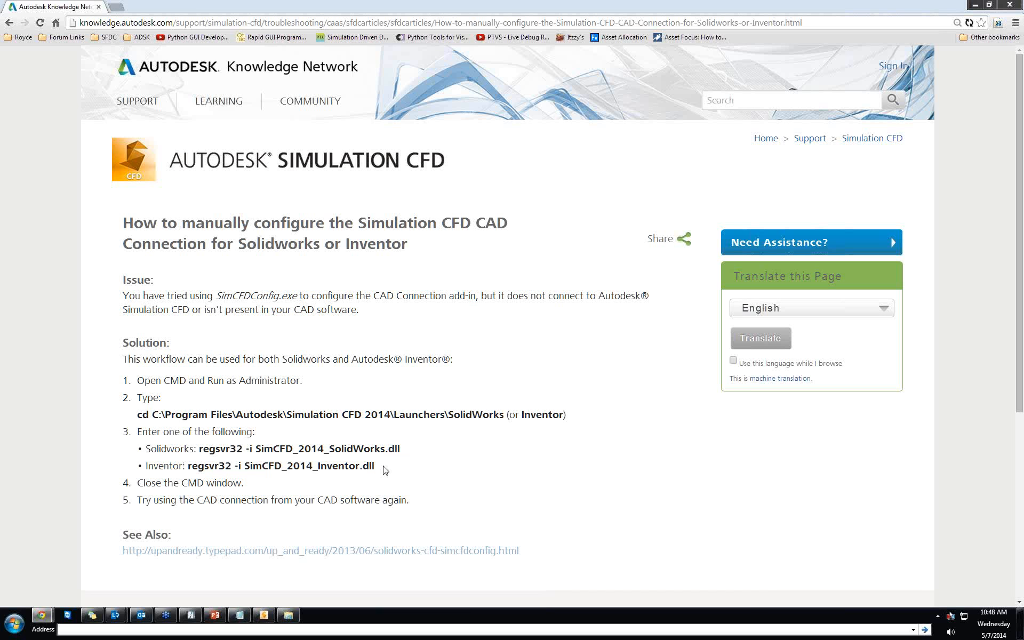
left_click_drag(385, 469, 384, 447)
left_click(384, 445)
triple_click(376, 453)
triple_click(372, 461)
left_click(371, 460)
left_click(99, 9)
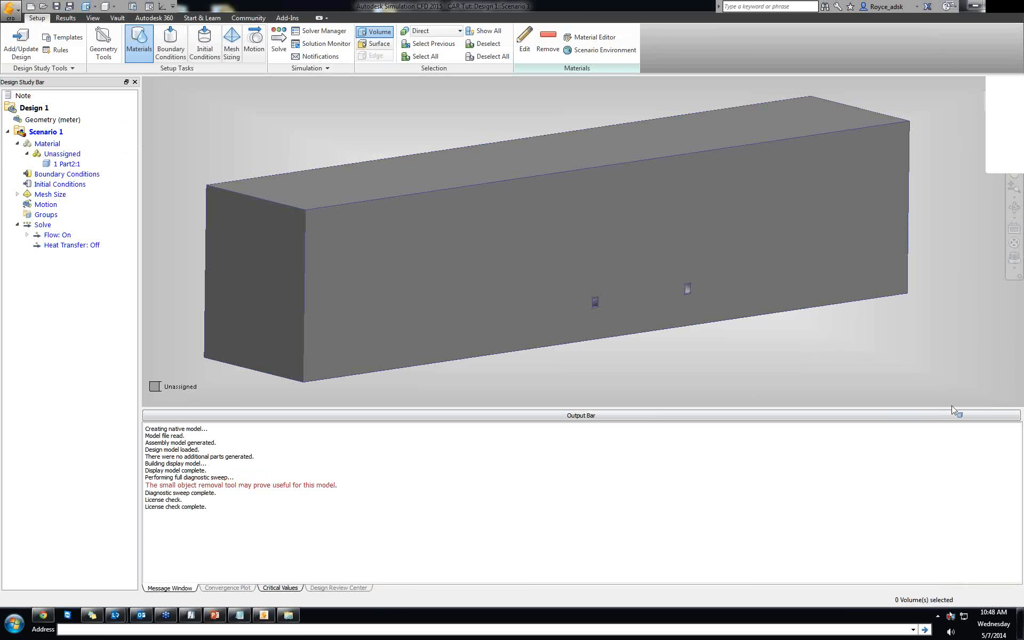